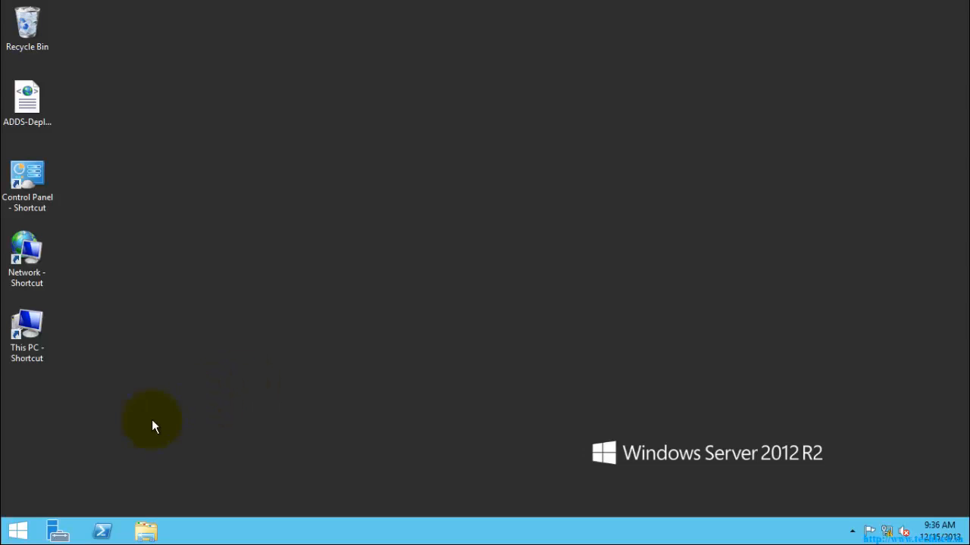
Launch Server Manager from the taskbar and let its dashboard load
{"action": "left_click", "coordinate": [59, 534]}
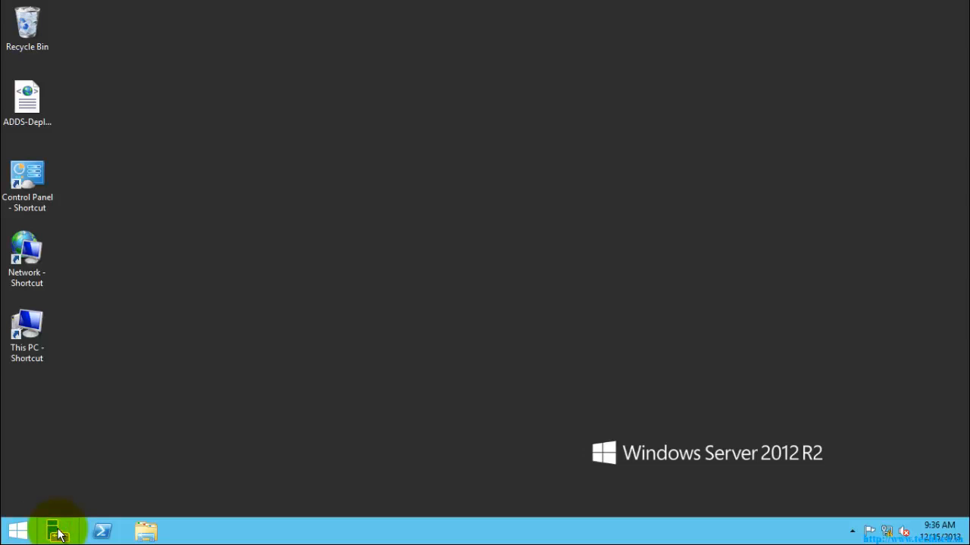
{"action": "left_click", "coordinate": [60, 535]}
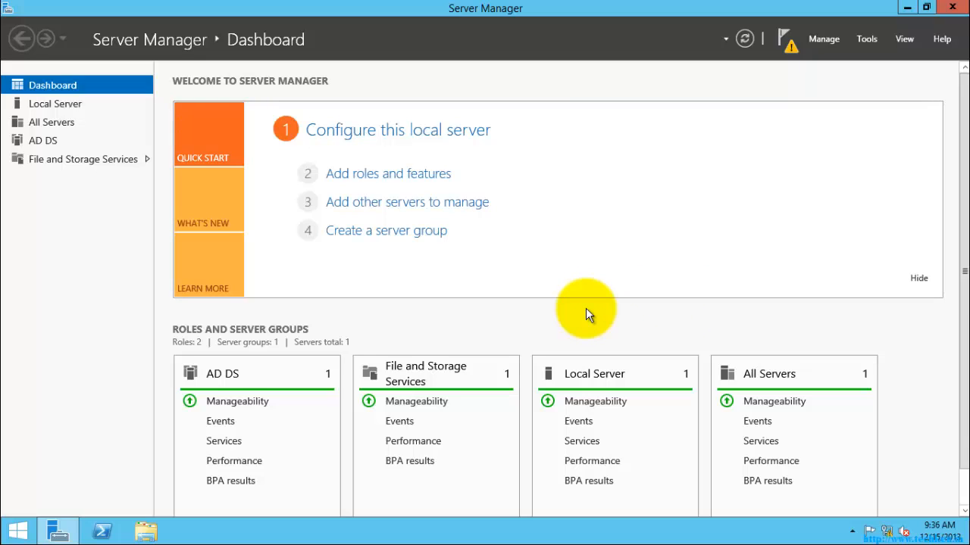
Check the post-deployment notifications, then open a Command Prompt through Run with cmd
{"action": "left_click", "coordinate": [788, 42]}
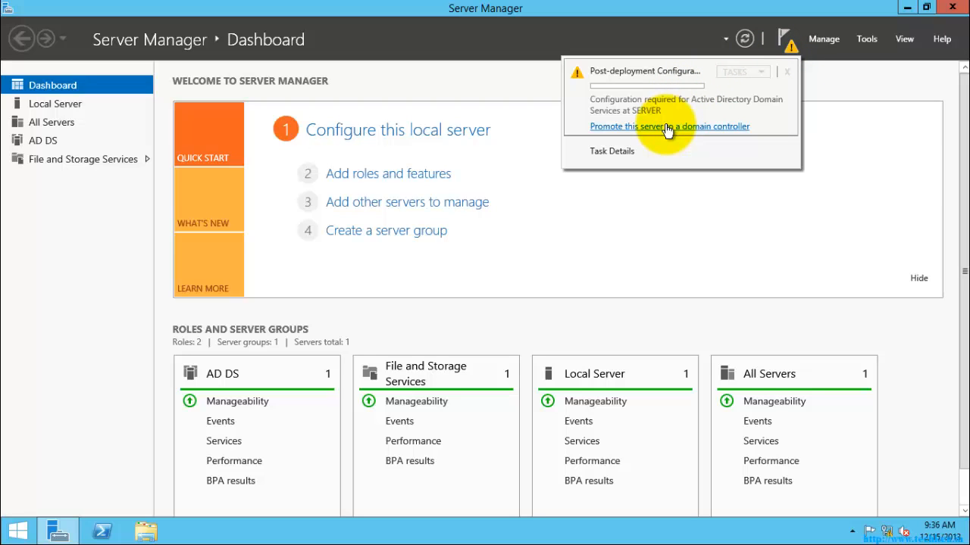
{"action": "key", "text": "super+r"}
{"action": "type", "text": "cmd"}
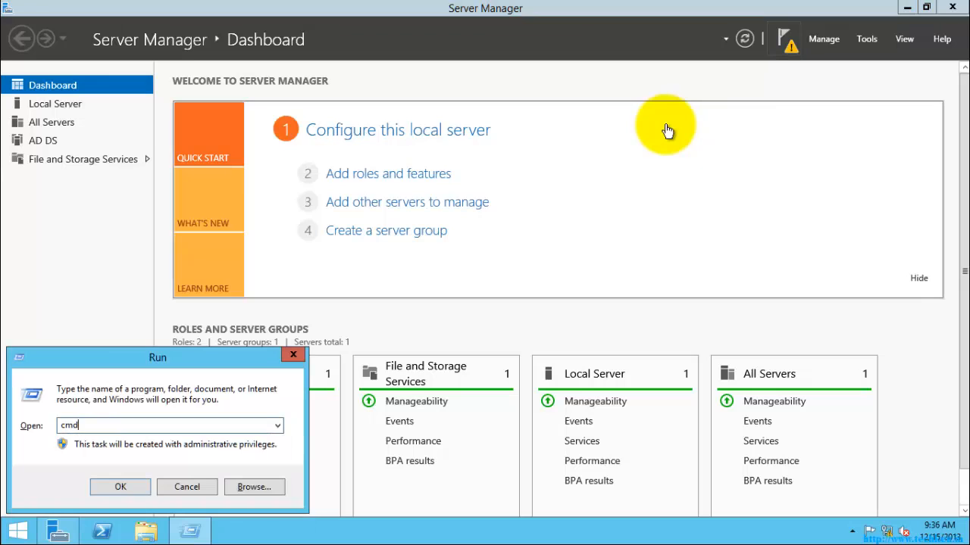
{"action": "key", "text": "Return"}
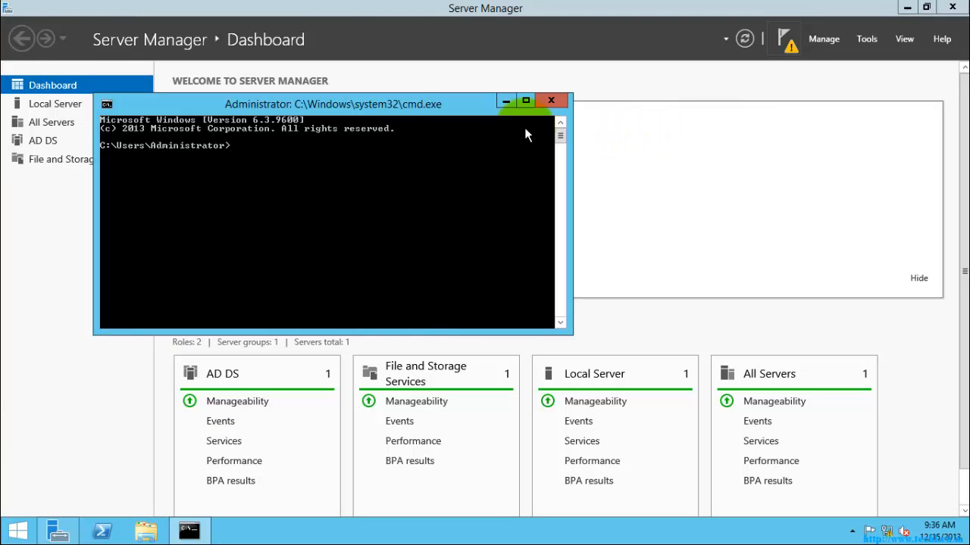
{"action": "left_click_drag", "start_coordinate": [443, 106], "coordinate": [573, 125]}
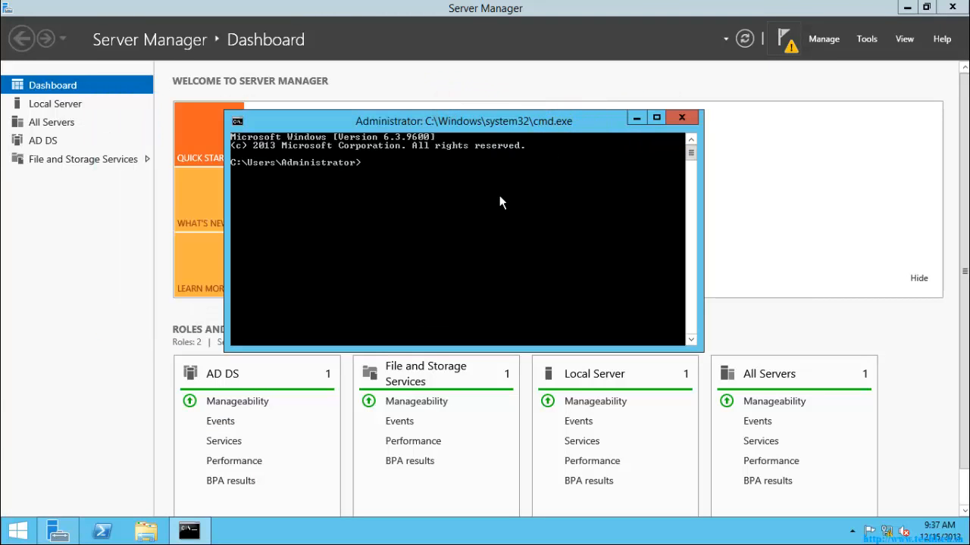
Run dcpromo, acknowledge that the AD DS wizard moved to Server Manager, and close Command Prompt
{"action": "type", "text": "dcpromo"}
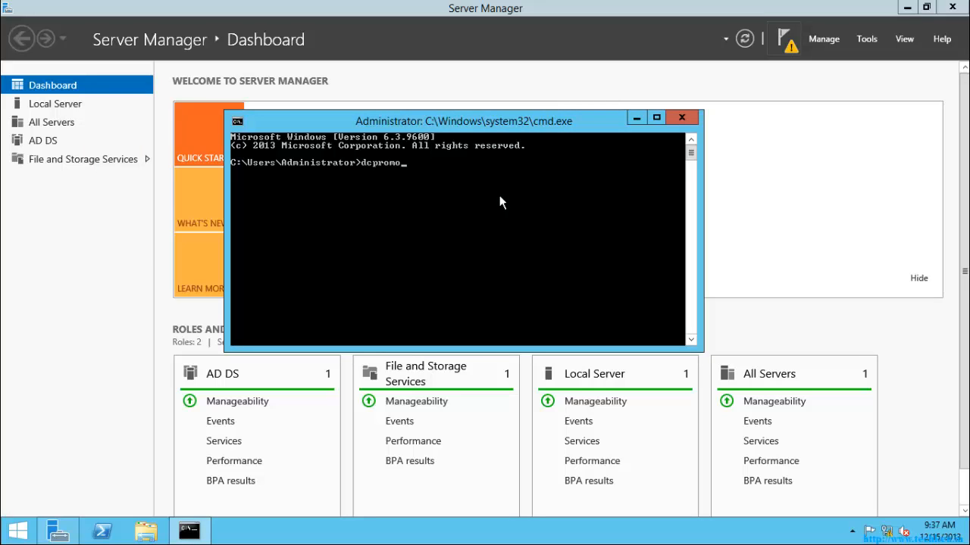
{"action": "key", "text": "Return"}
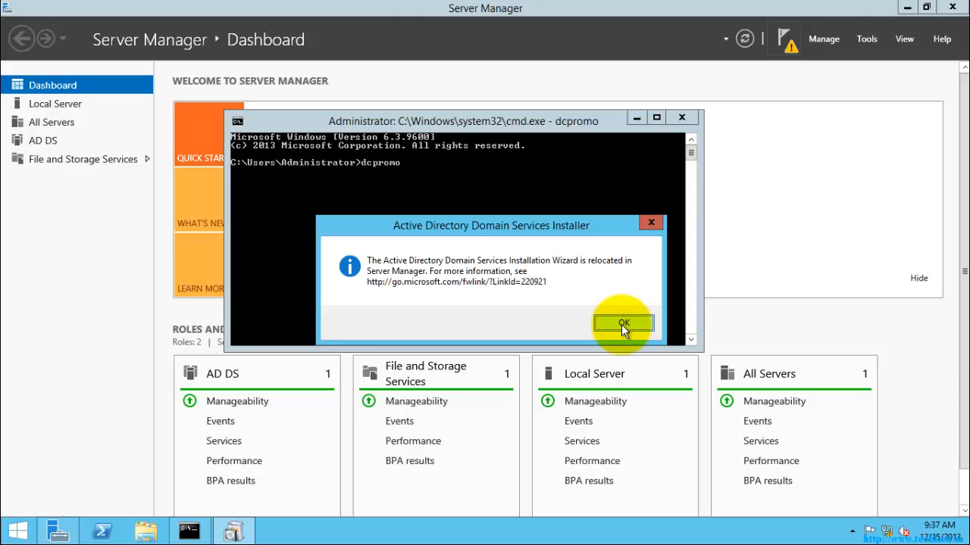
{"action": "left_click", "coordinate": [621, 324]}
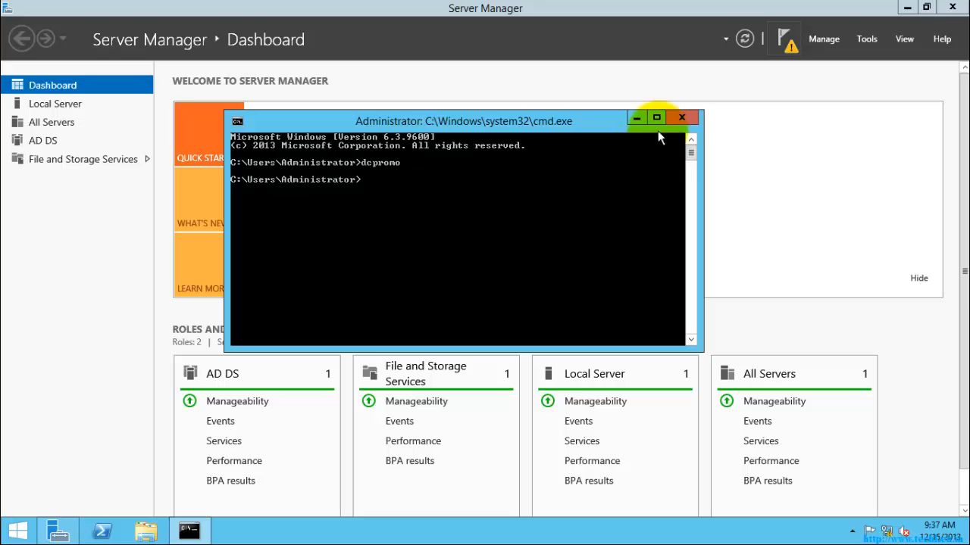
{"action": "left_click", "coordinate": [679, 119]}
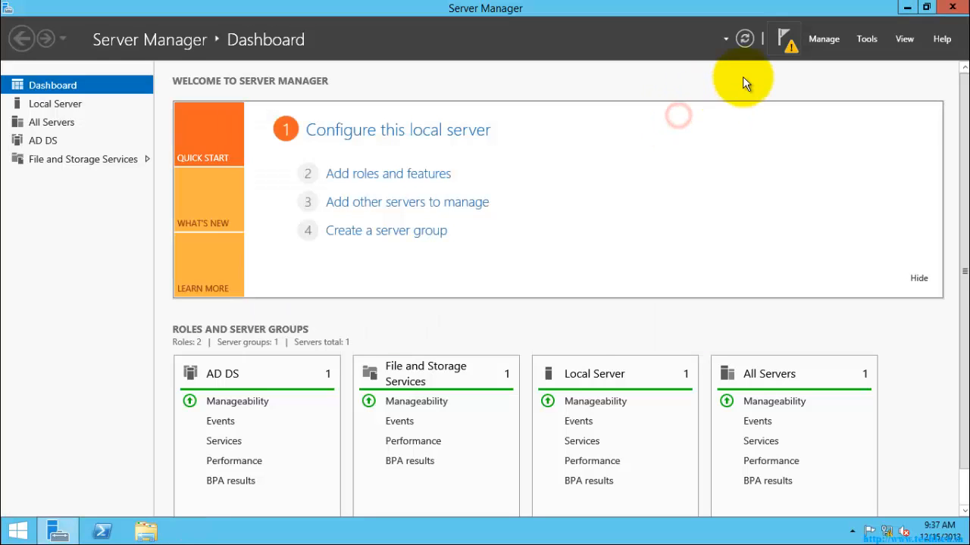
Launch 'Promote this server to a domain controller' from the notifications flag and minimize the wizard
{"action": "left_click", "coordinate": [785, 39]}
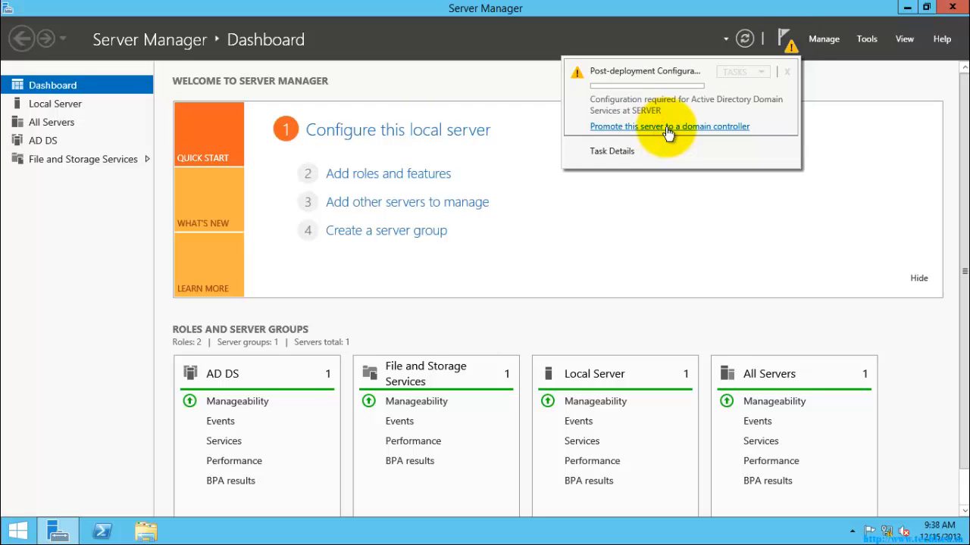
{"action": "left_click", "coordinate": [668, 127]}
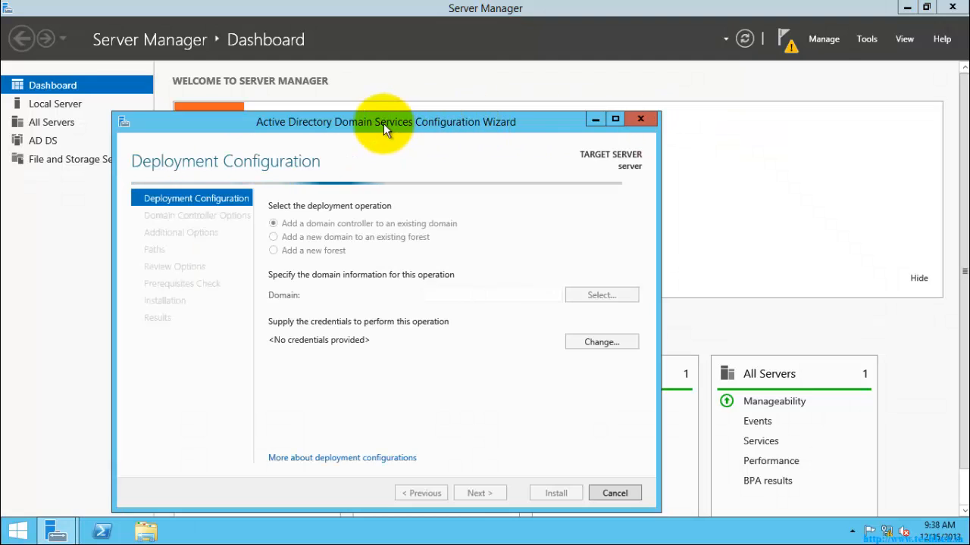
{"action": "left_click_drag", "start_coordinate": [383, 123], "coordinate": [476, 71]}
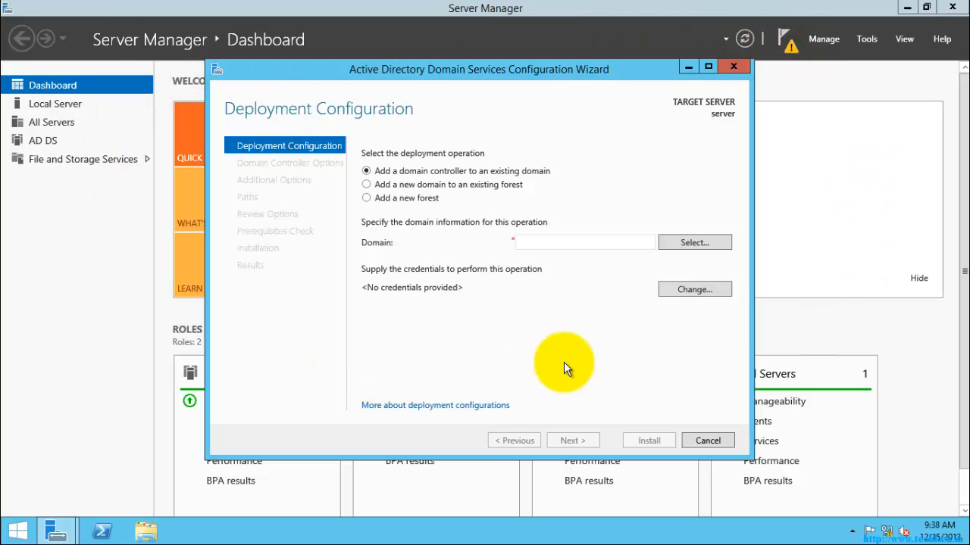
{"action": "left_click", "coordinate": [687, 67]}
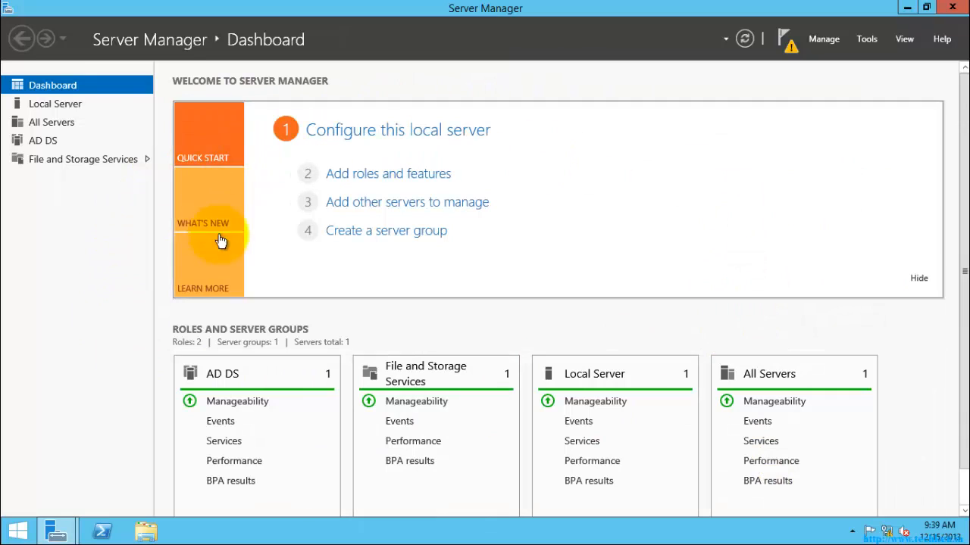
{"action": "left_click", "coordinate": [57, 532]}
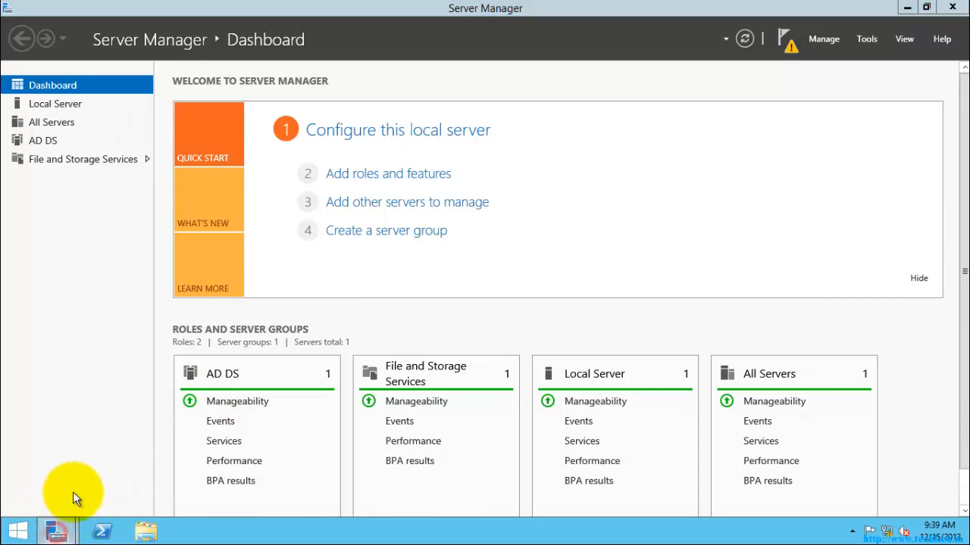
Restore the wizard and compare the existing-domain and existing-forest deployment options
{"action": "left_click", "coordinate": [231, 412]}
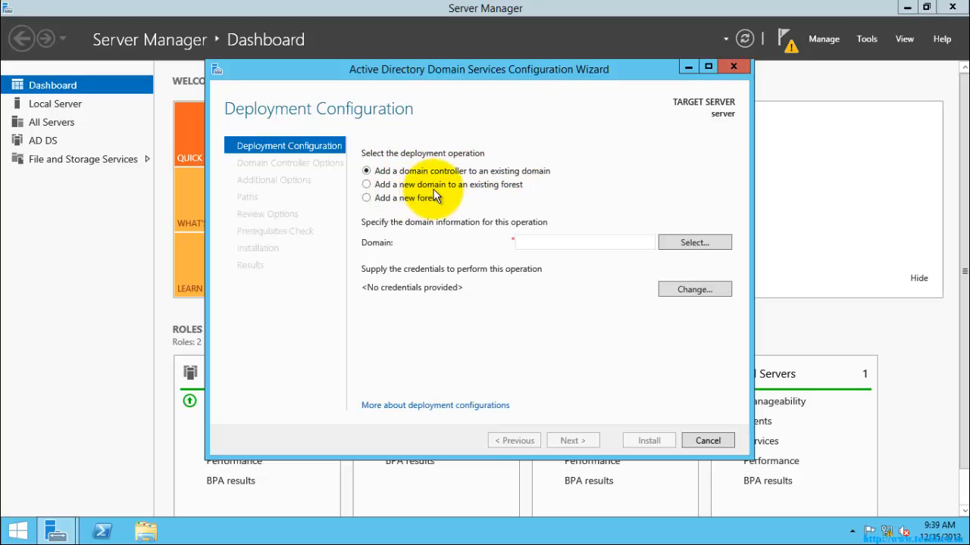
{"action": "left_click", "coordinate": [366, 198]}
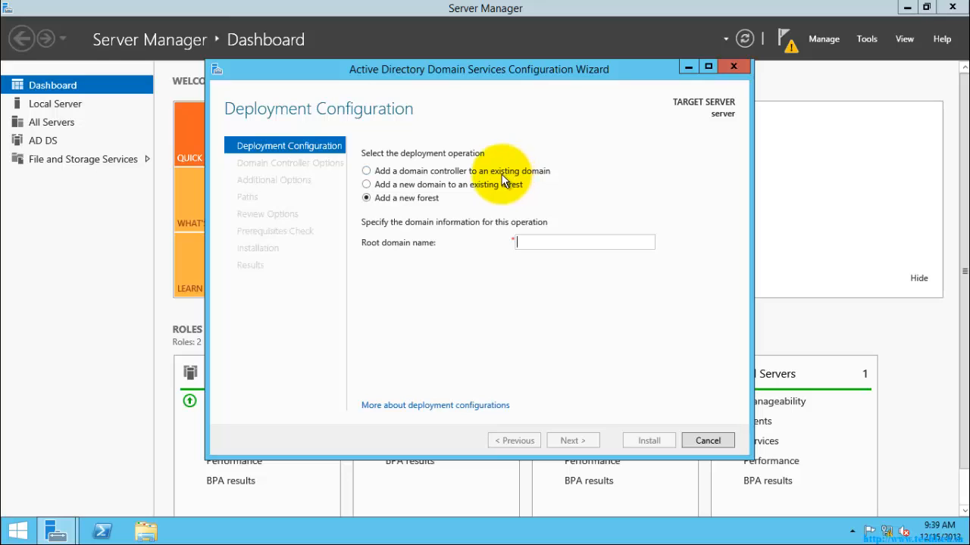
{"action": "left_click", "coordinate": [367, 171]}
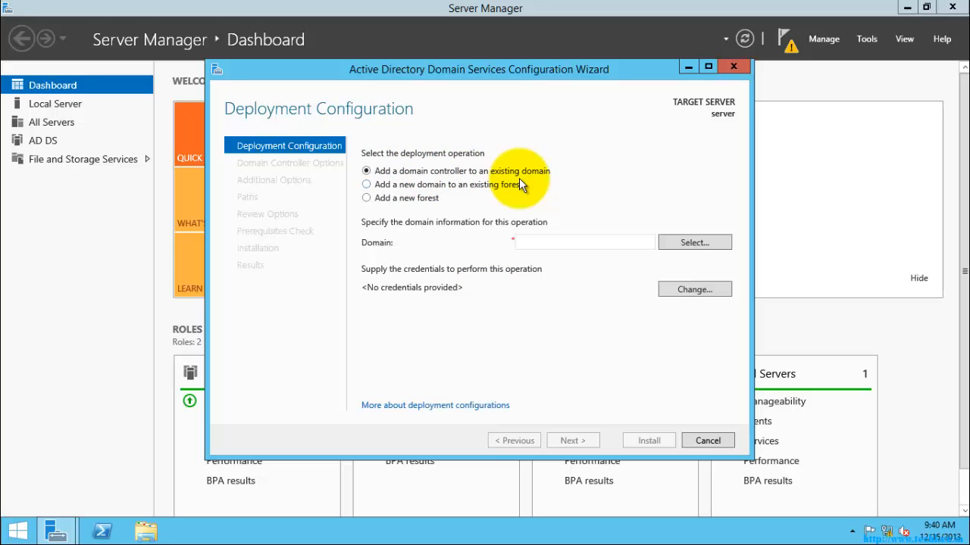
{"action": "left_click", "coordinate": [366, 184]}
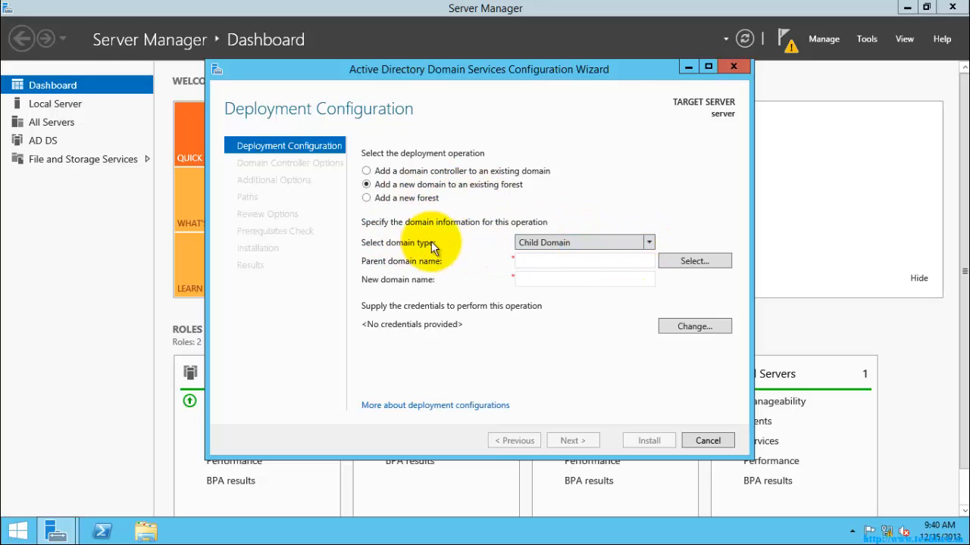
Try the Tree Domain and Child Domain types, then settle on 'Add a new forest'
{"action": "left_click", "coordinate": [648, 242]}
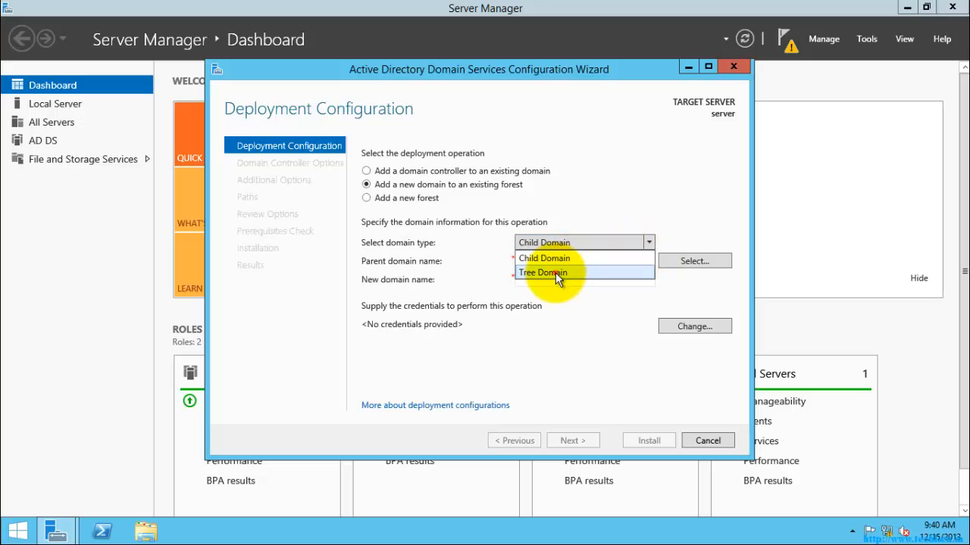
{"action": "left_click", "coordinate": [556, 273]}
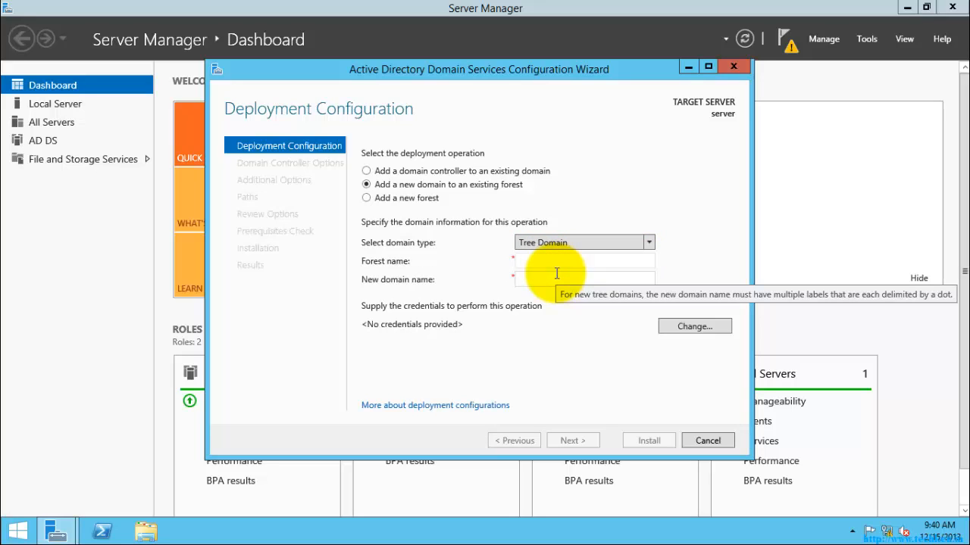
{"action": "left_click", "coordinate": [649, 244]}
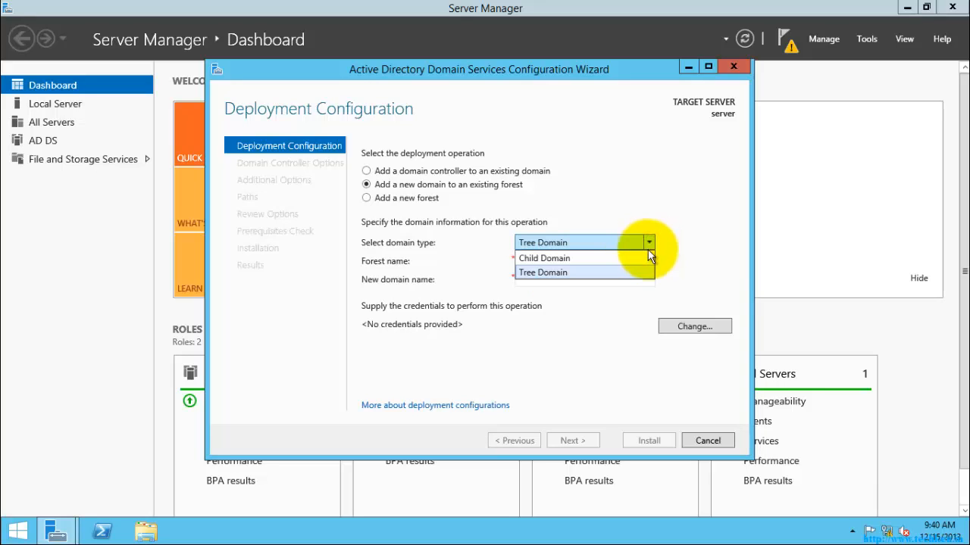
{"action": "left_click", "coordinate": [645, 257]}
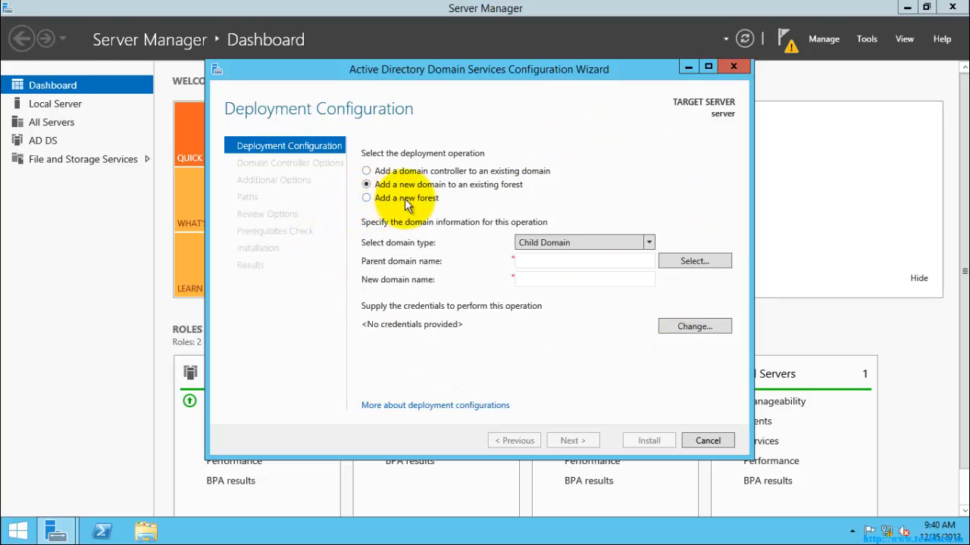
{"action": "left_click", "coordinate": [367, 198]}
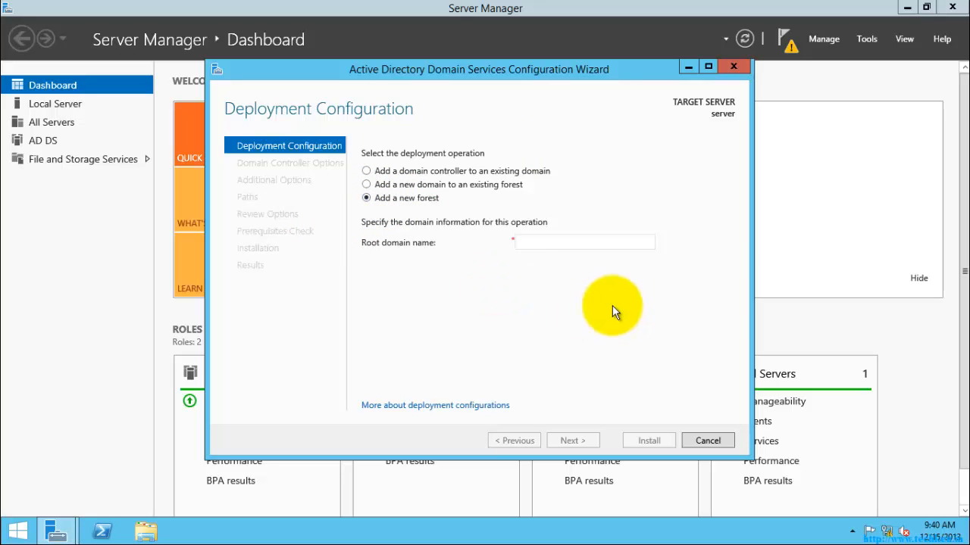
Enter techken.in as the new forest's root domain name
{"action": "left_click", "coordinate": [584, 240]}
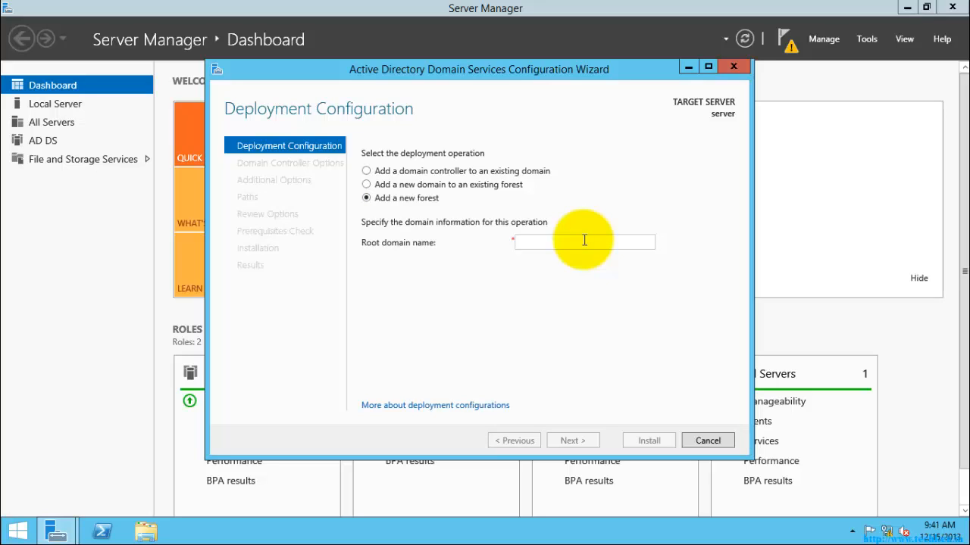
{"action": "left_click", "coordinate": [539, 243]}
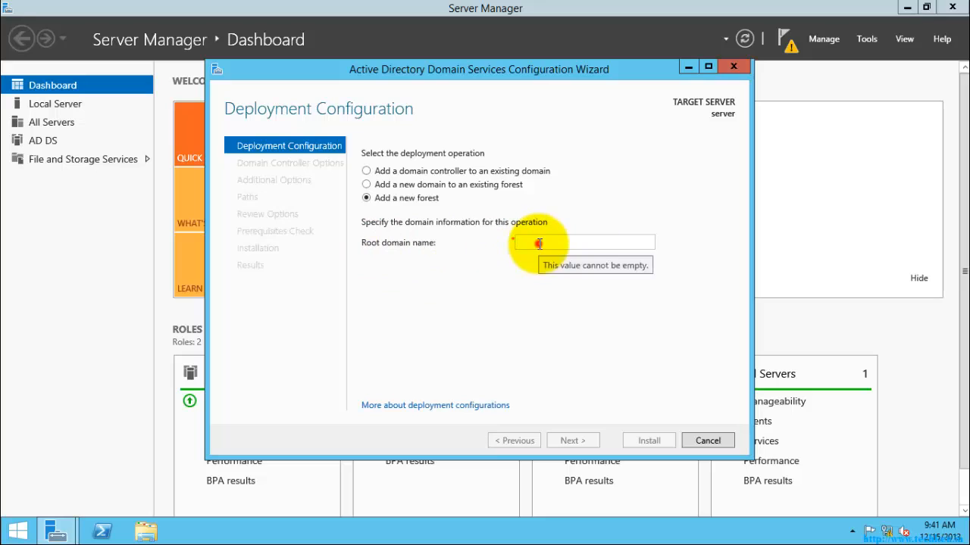
{"action": "type", "text": "tech"}
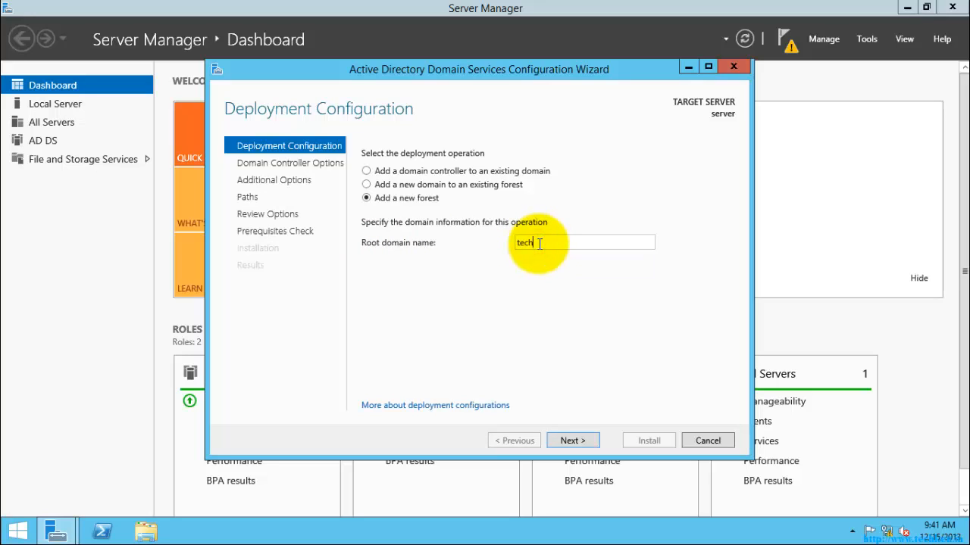
{"action": "type", "text": "ken.in"}
{"action": "left_click", "coordinate": [569, 242]}
{"action": "left_click_drag", "start_coordinate": [569, 243], "coordinate": [509, 242]}
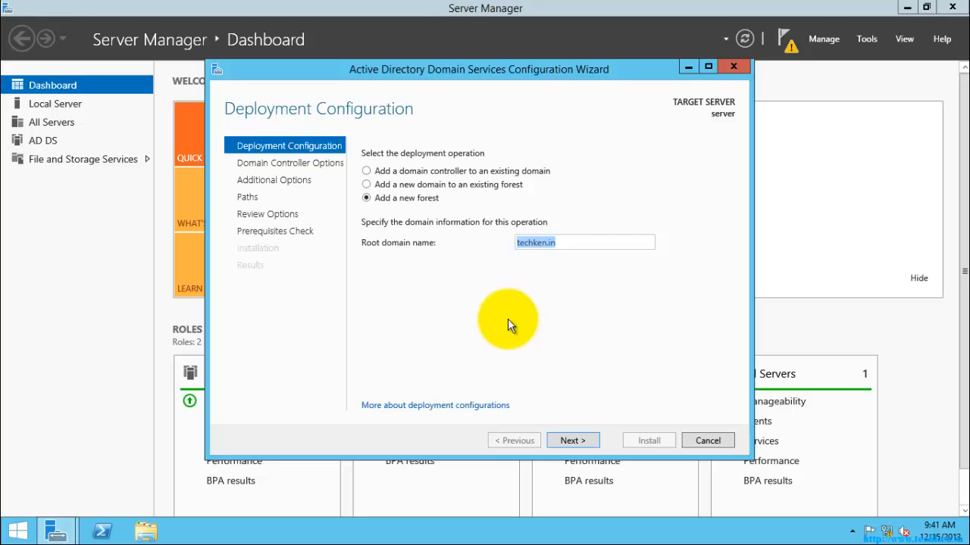
View the deployment configurations help in Internet Explorer, minimize it, and advance to Domain Controller Options
{"action": "left_click", "coordinate": [433, 406]}
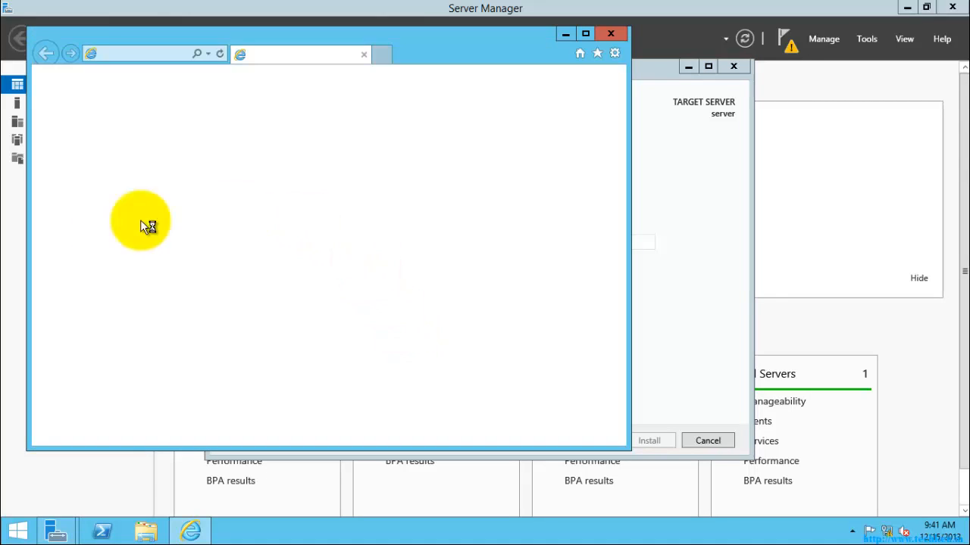
{"action": "left_click", "coordinate": [566, 34]}
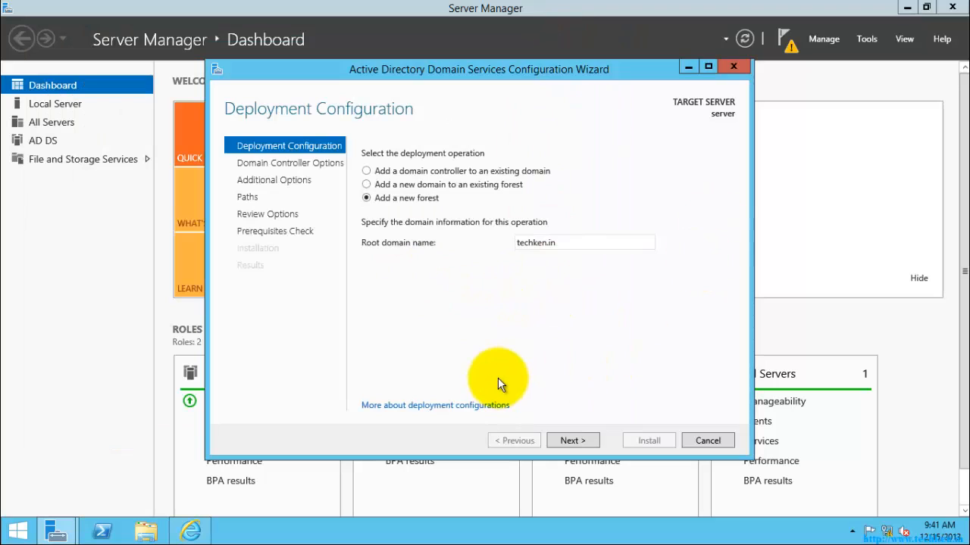
{"action": "left_click", "coordinate": [571, 439]}
{"action": "left_click", "coordinate": [572, 440]}
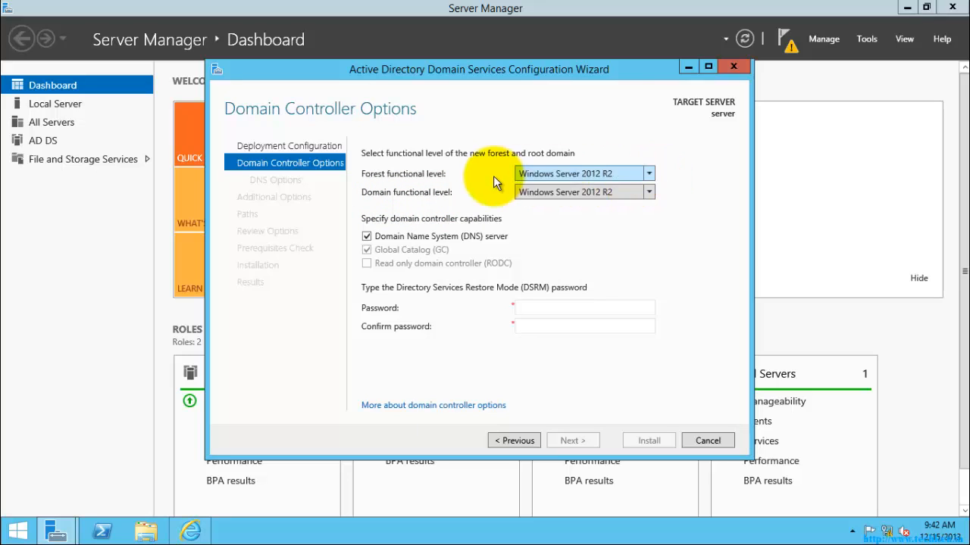
Change the forest functional level from Windows Server 2012 R2 to Windows Server 2008
{"action": "left_click", "coordinate": [649, 174]}
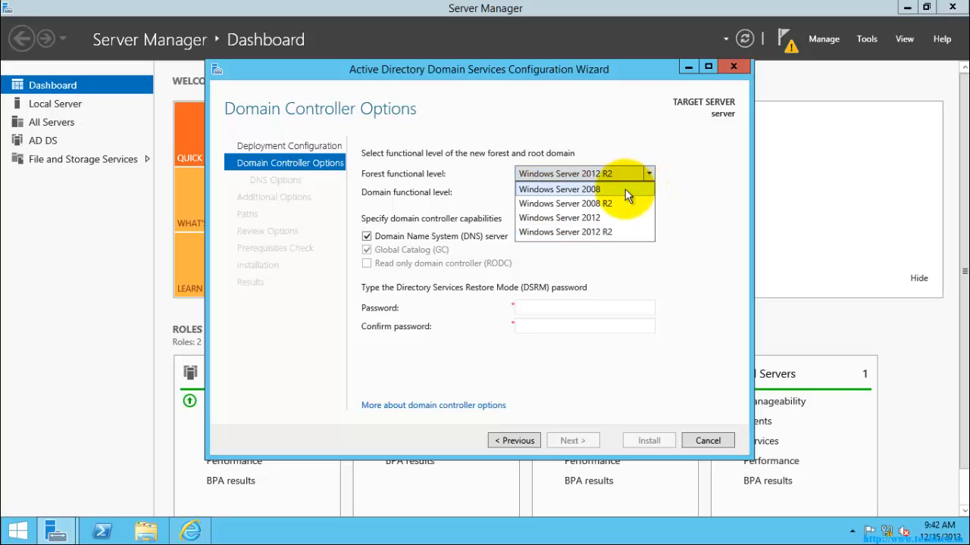
{"action": "left_click", "coordinate": [564, 190]}
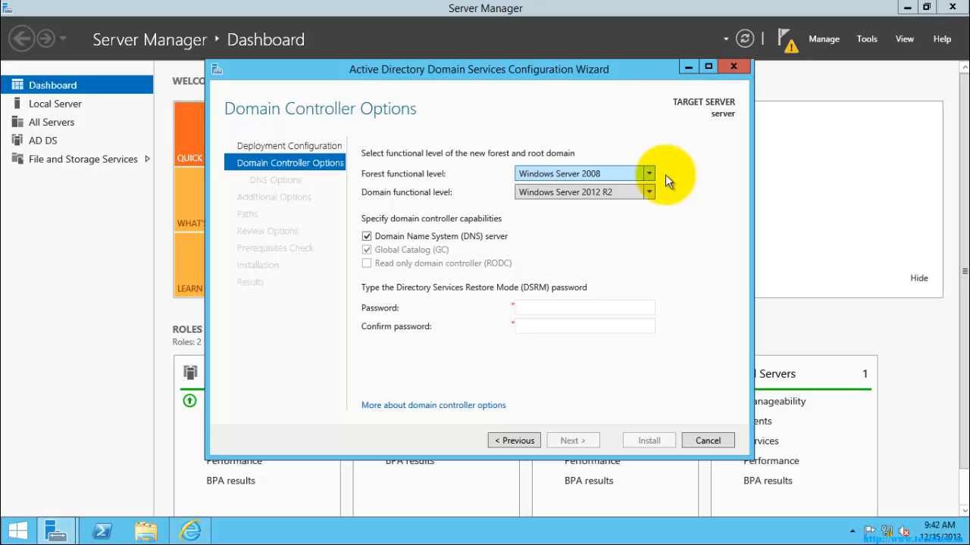
{"action": "left_click", "coordinate": [650, 174]}
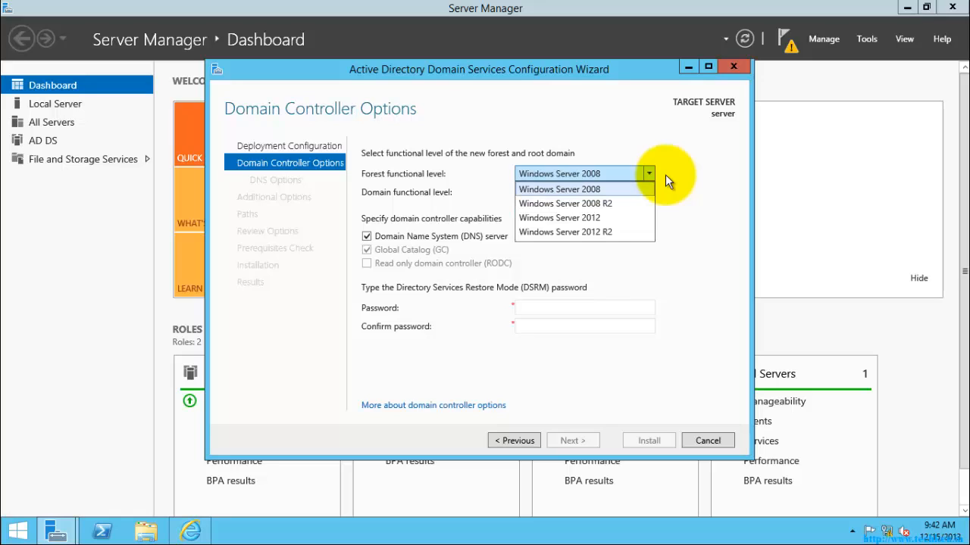
{"action": "left_click", "coordinate": [673, 214]}
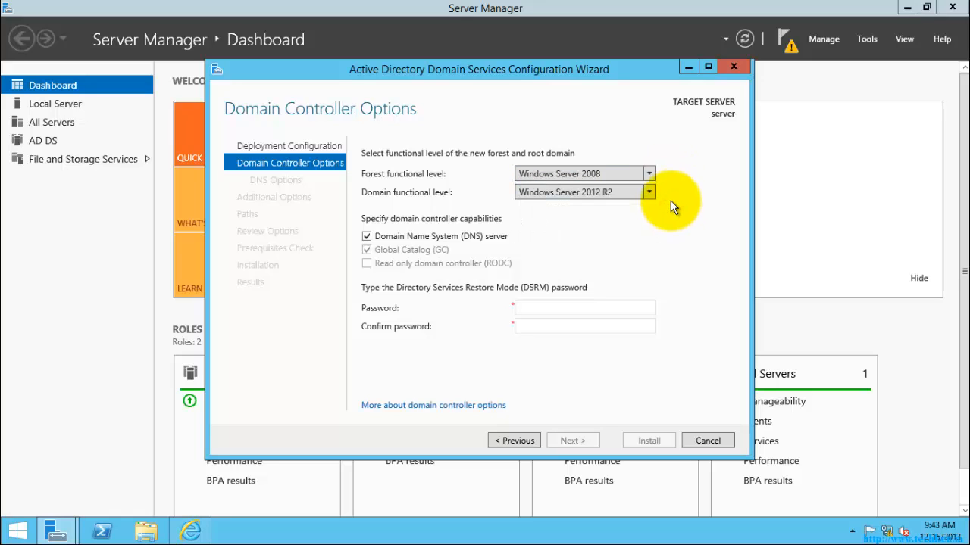
{"action": "left_click", "coordinate": [649, 174]}
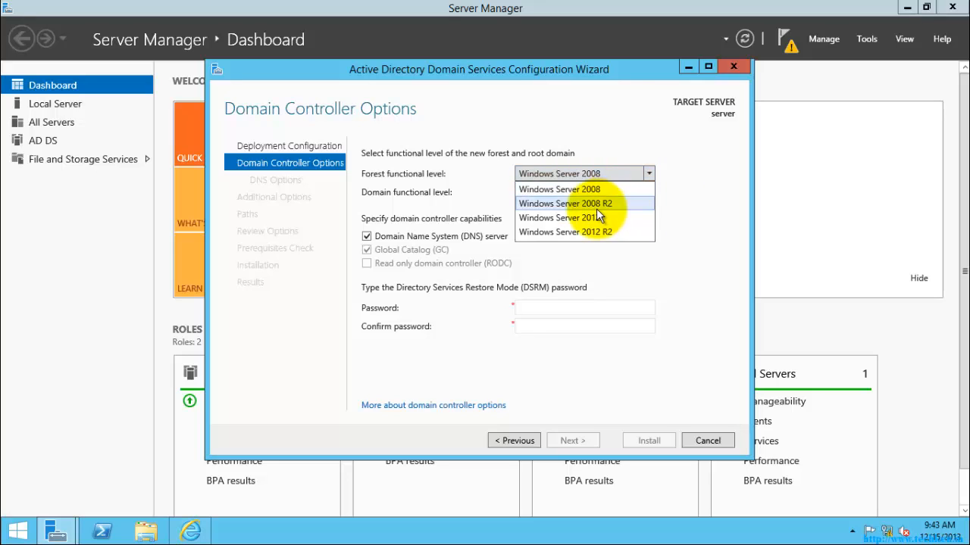
{"action": "left_click", "coordinate": [565, 218]}
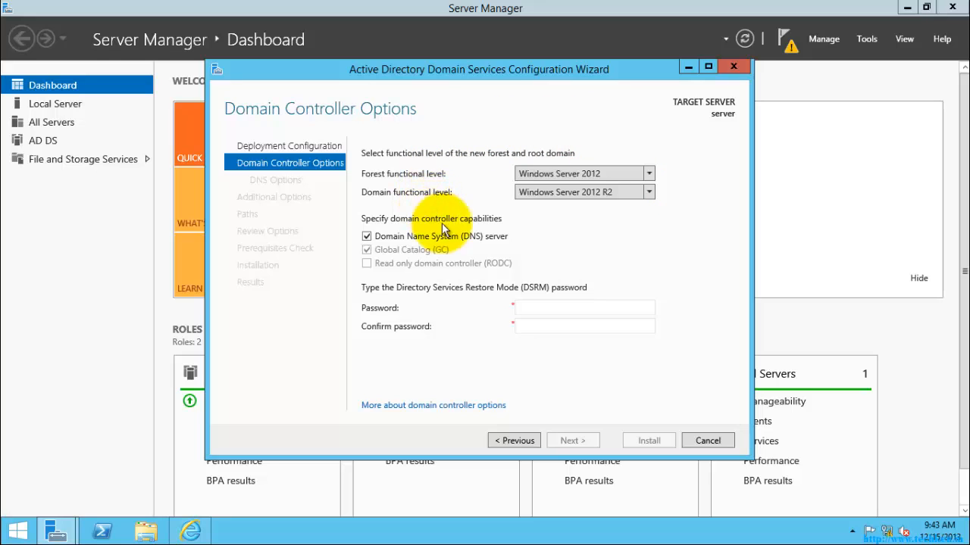
{"action": "left_click", "coordinate": [649, 174]}
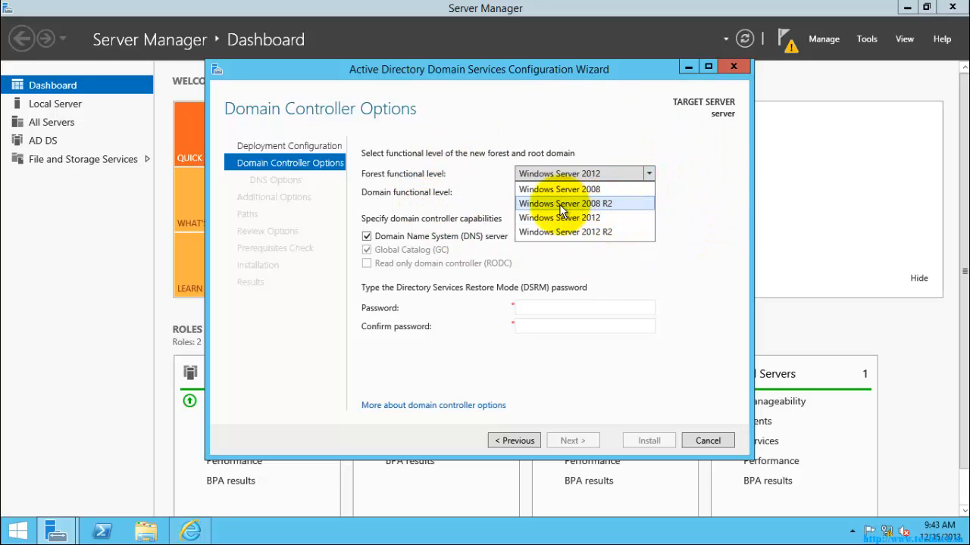
{"action": "left_click", "coordinate": [580, 205]}
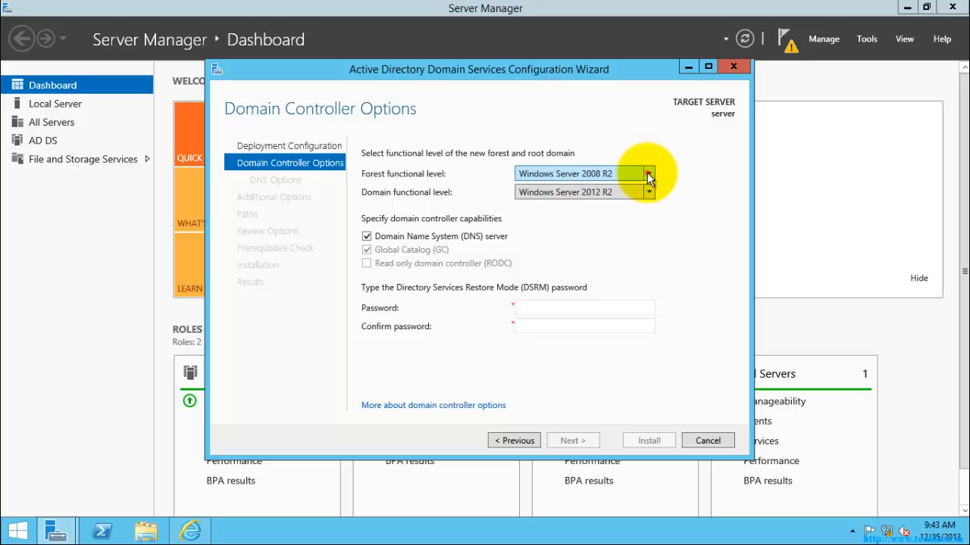
{"action": "left_click", "coordinate": [647, 173]}
{"action": "left_click", "coordinate": [674, 194]}
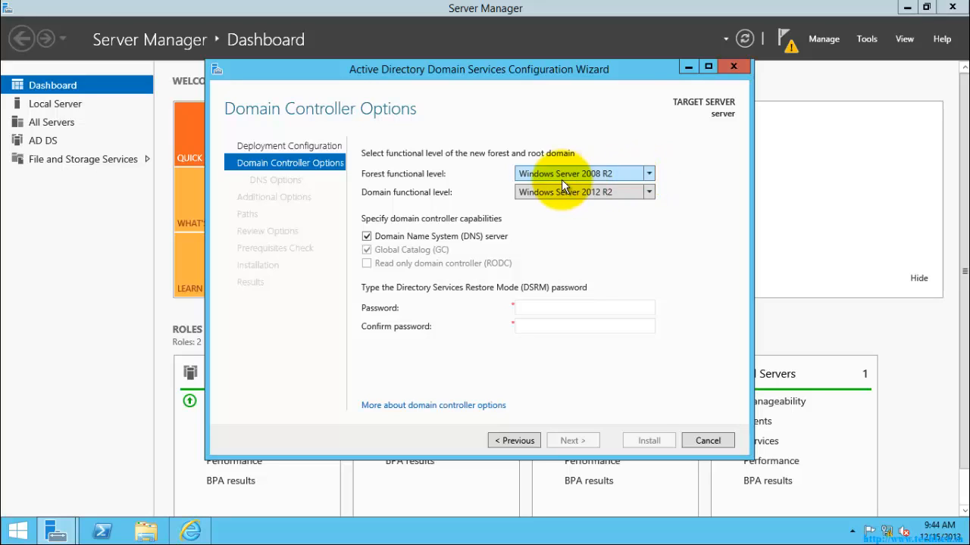
{"action": "left_click", "coordinate": [649, 175]}
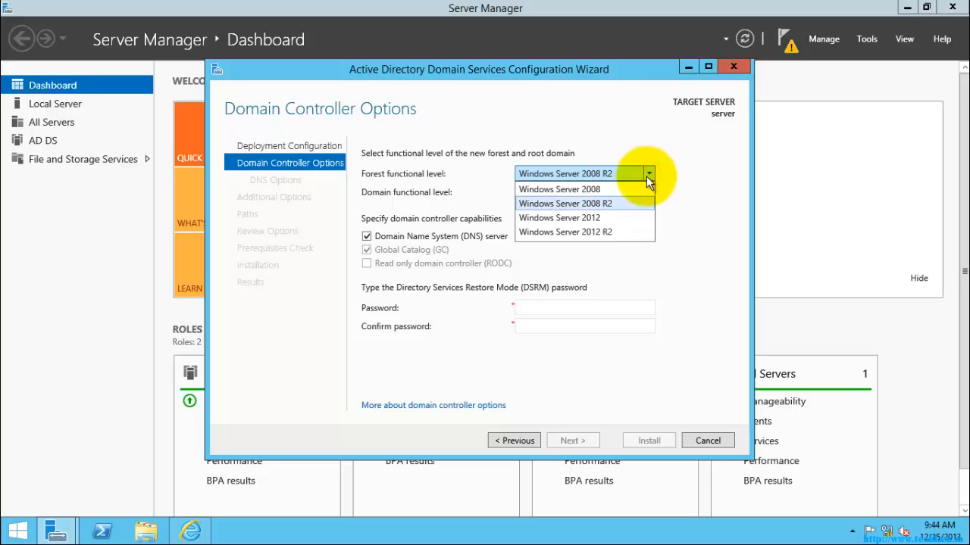
{"action": "left_click", "coordinate": [577, 189]}
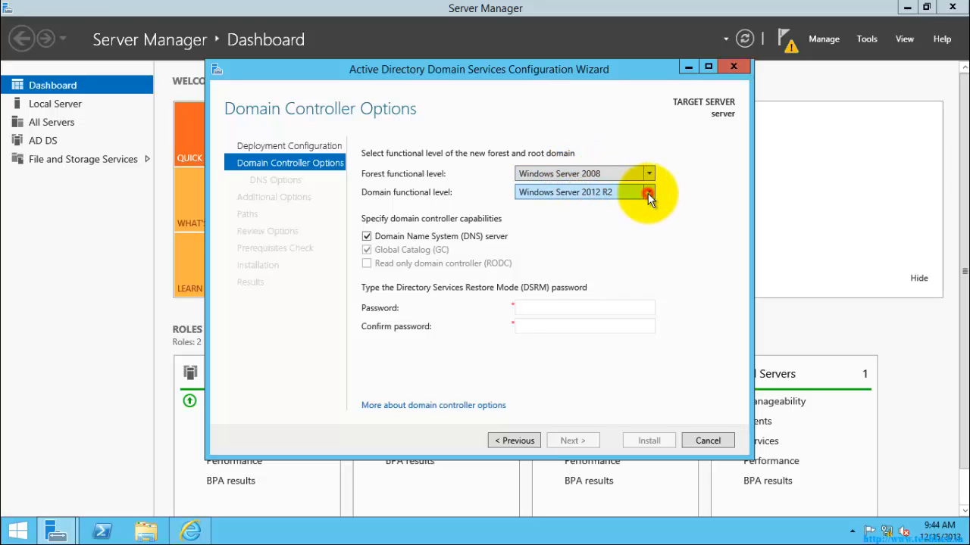
Set the domain functional level to Windows Server 2008, briefly trying Windows Server 2012 first
{"action": "left_click", "coordinate": [648, 193]}
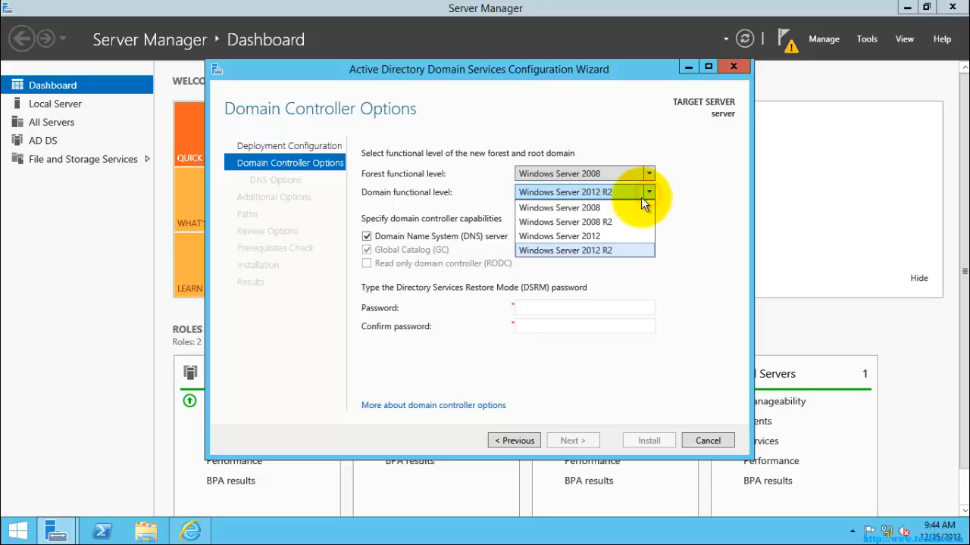
{"action": "left_click", "coordinate": [590, 207]}
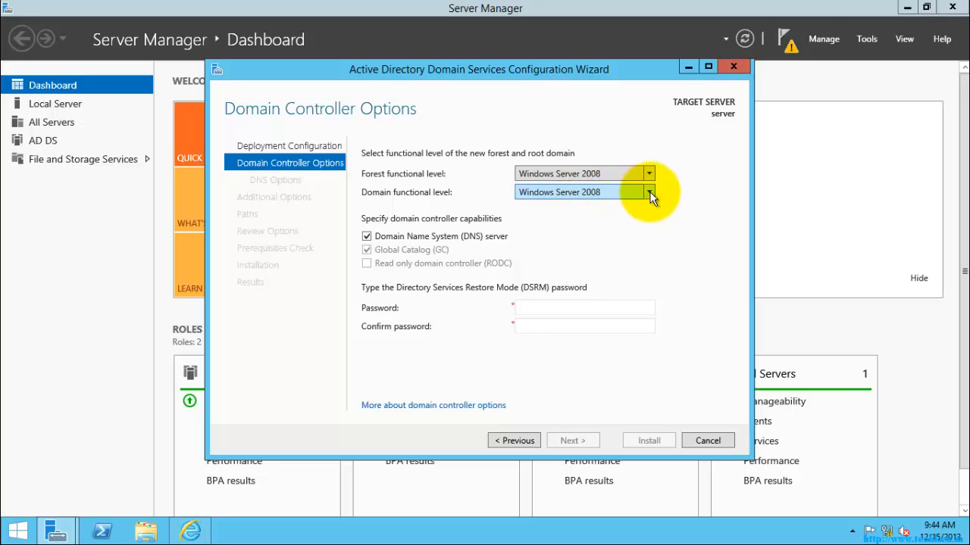
{"action": "left_click", "coordinate": [649, 193]}
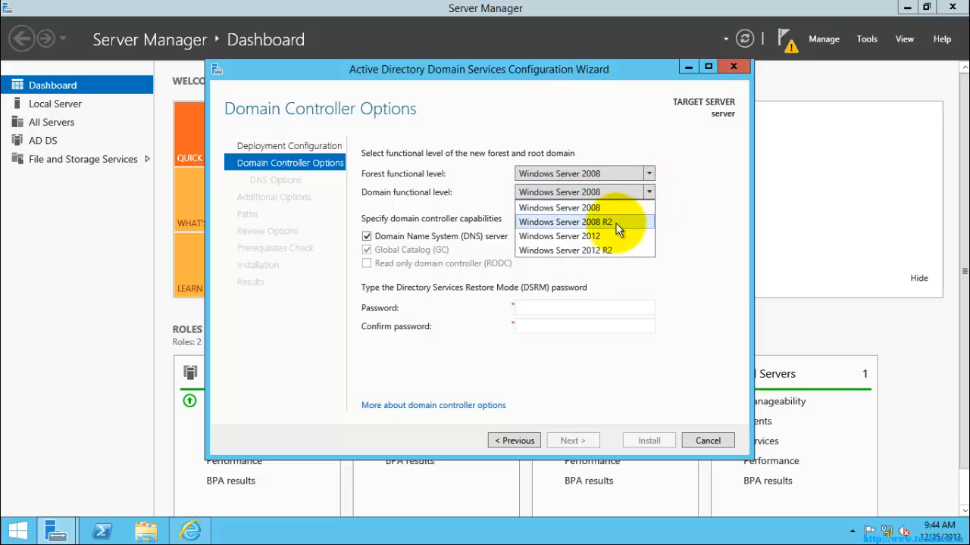
{"action": "left_click", "coordinate": [559, 237]}
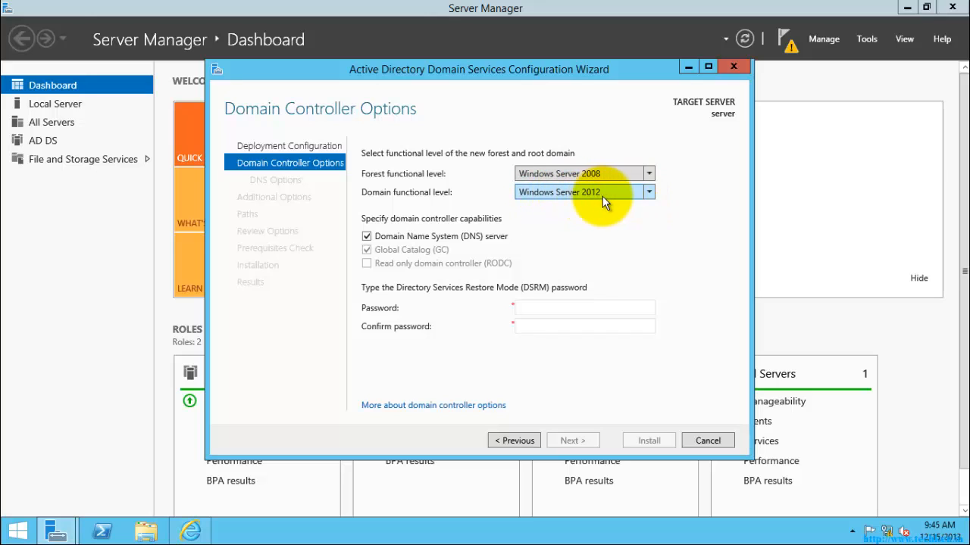
{"action": "left_click", "coordinate": [649, 194]}
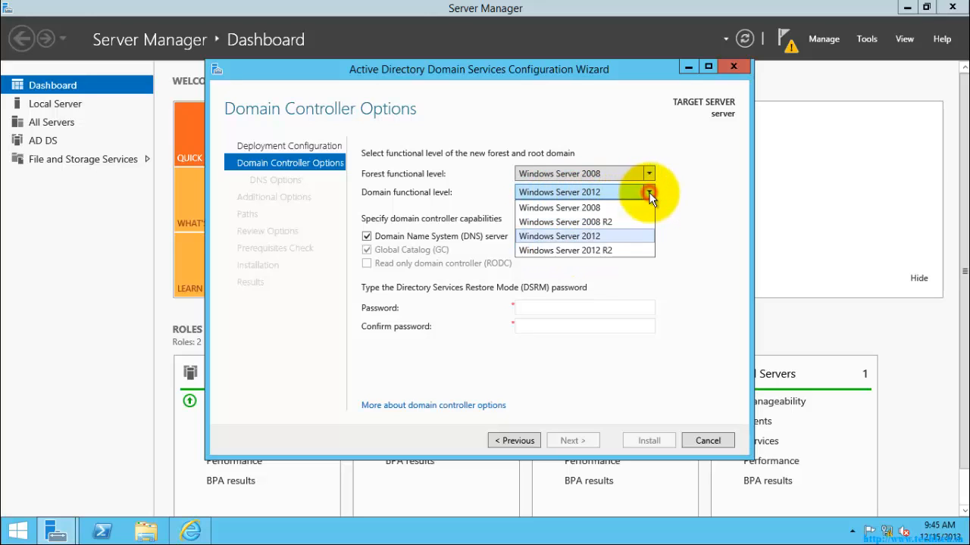
{"action": "left_click", "coordinate": [630, 208]}
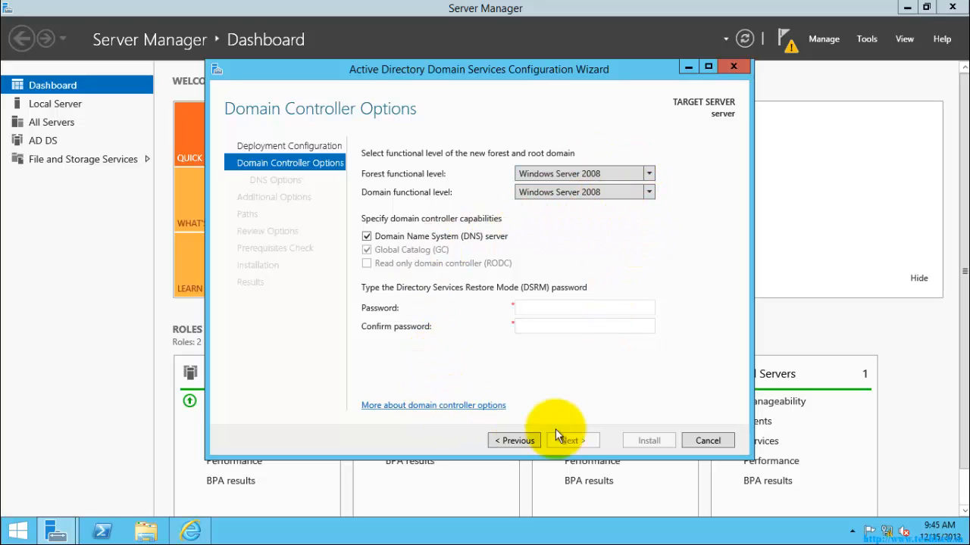
Type the Directory Services Restore Mode password and move to the confirm password field
{"action": "left_click", "coordinate": [540, 305]}
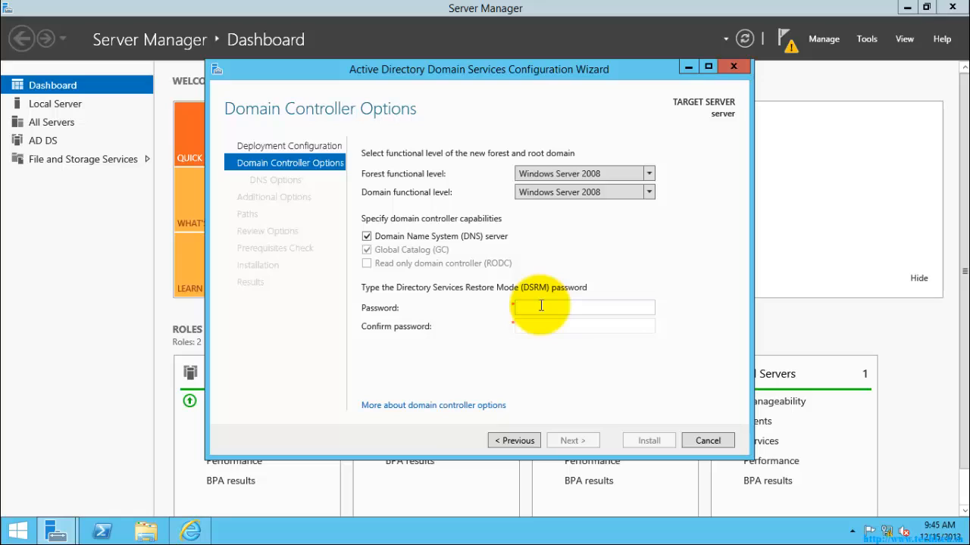
{"action": "type", "text": "P@ssw0rd1"}
{"action": "key", "text": "Tab"}
{"action": "type", "text": "P@ssw0rd1"}
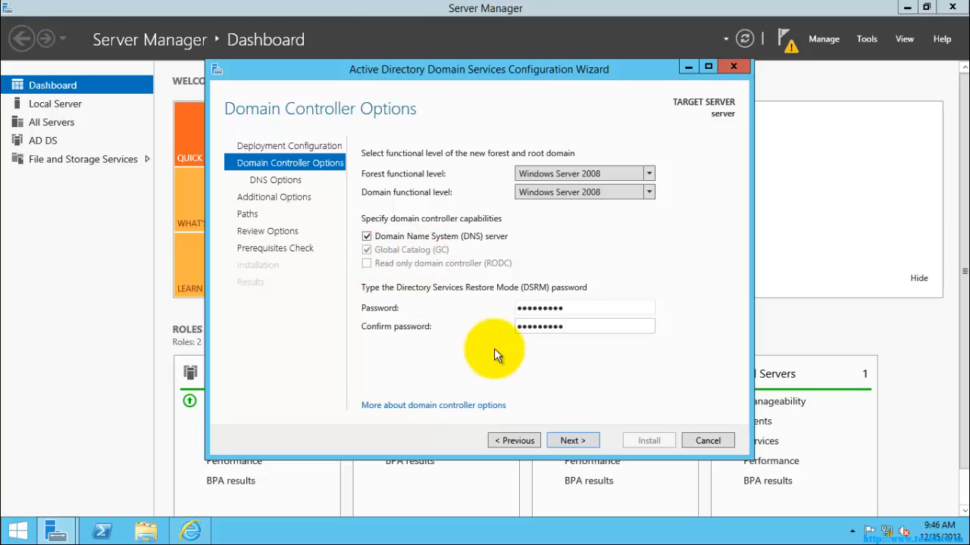
Advance past Domain Controller Options and DNS Options to Additional Options showing NetBIOS name TECHKEN
{"action": "left_click", "coordinate": [571, 440]}
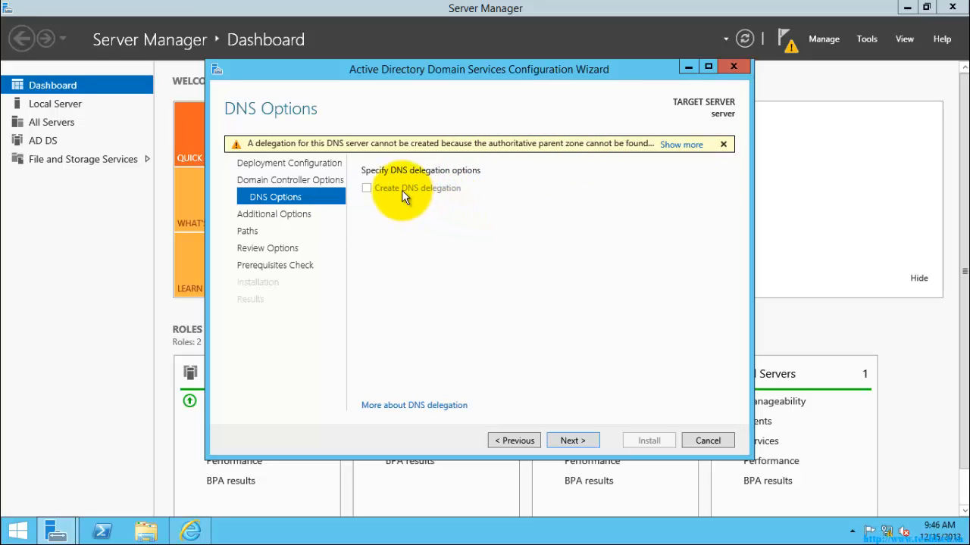
{"action": "left_click", "coordinate": [573, 441]}
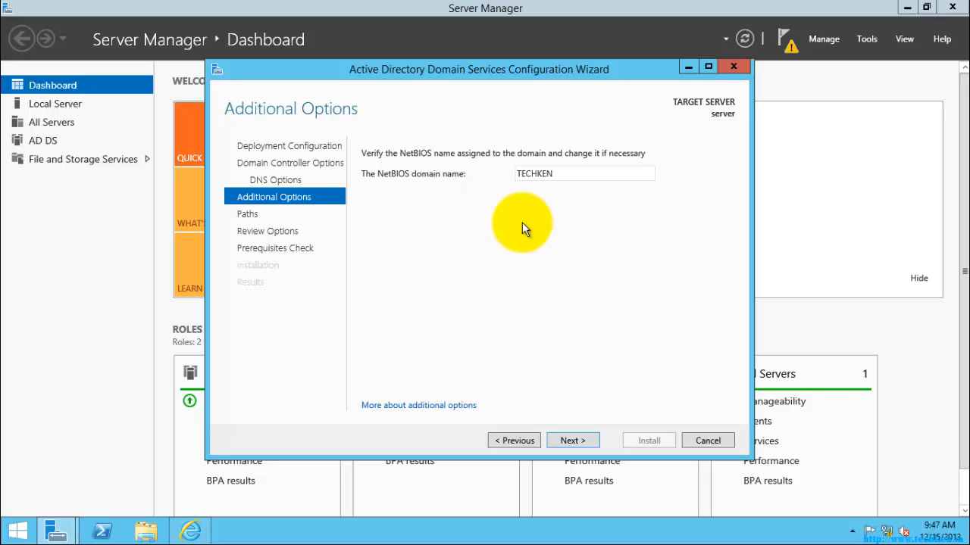
Keep the NetBIOS domain name TECHKEN unchanged and continue
{"action": "double_click", "coordinate": [562, 174]}
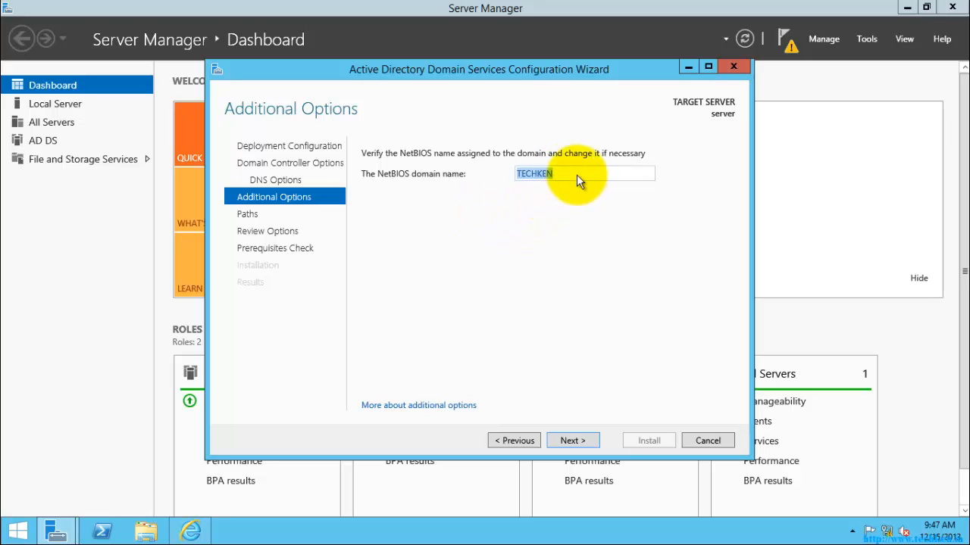
{"action": "left_click", "coordinate": [578, 174]}
{"action": "left_click", "coordinate": [569, 441]}
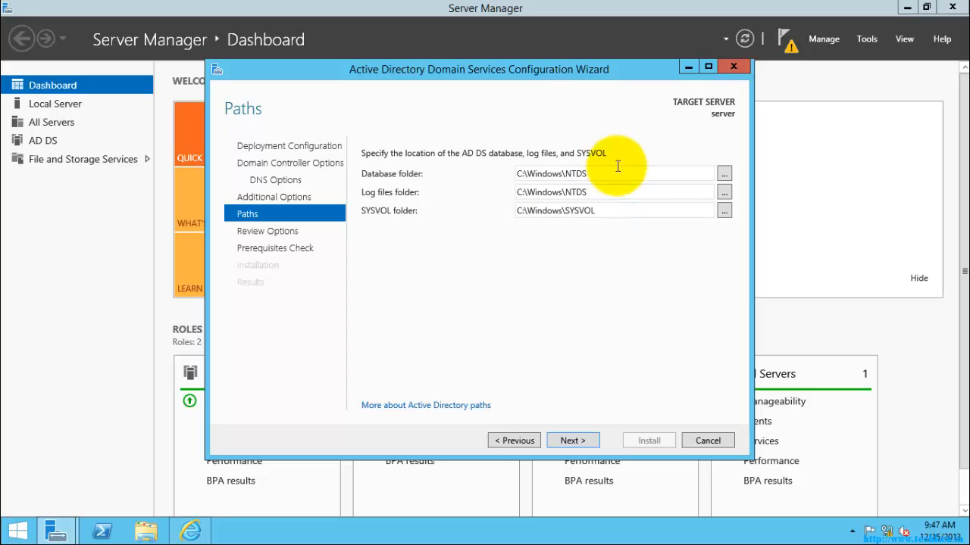
Accept the default database, log and SYSVOL paths, then view the generated PowerShell script
{"action": "left_click", "coordinate": [620, 169]}
{"action": "left_click", "coordinate": [615, 192]}
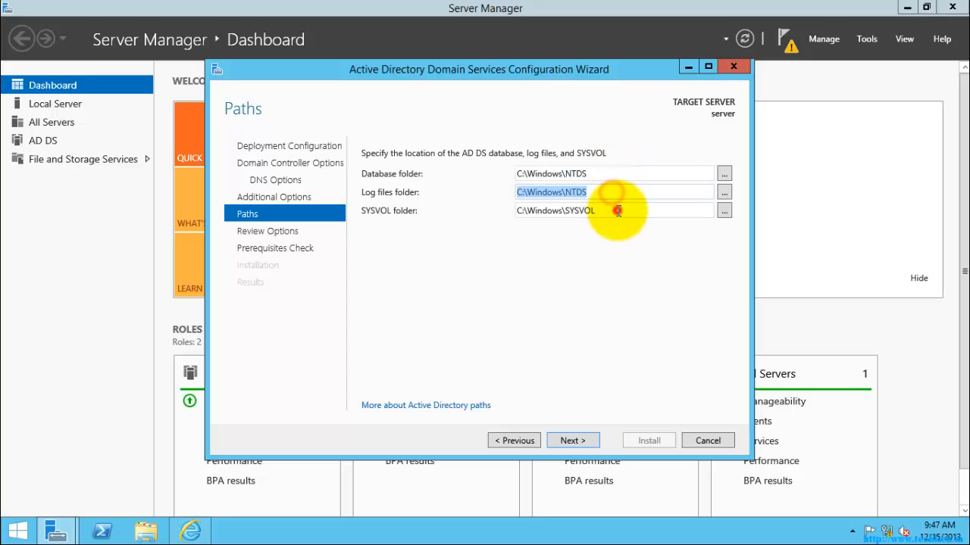
{"action": "left_click", "coordinate": [617, 210]}
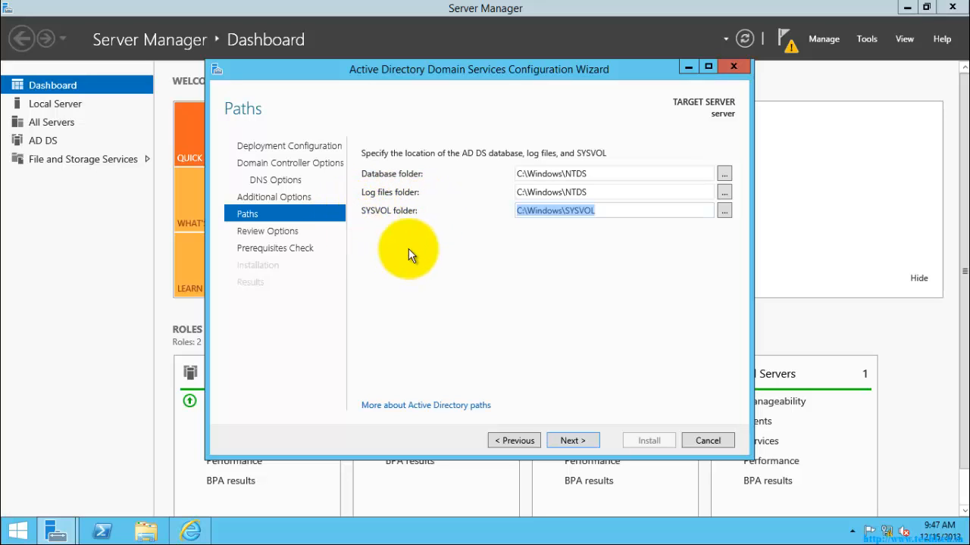
{"action": "left_click", "coordinate": [569, 441]}
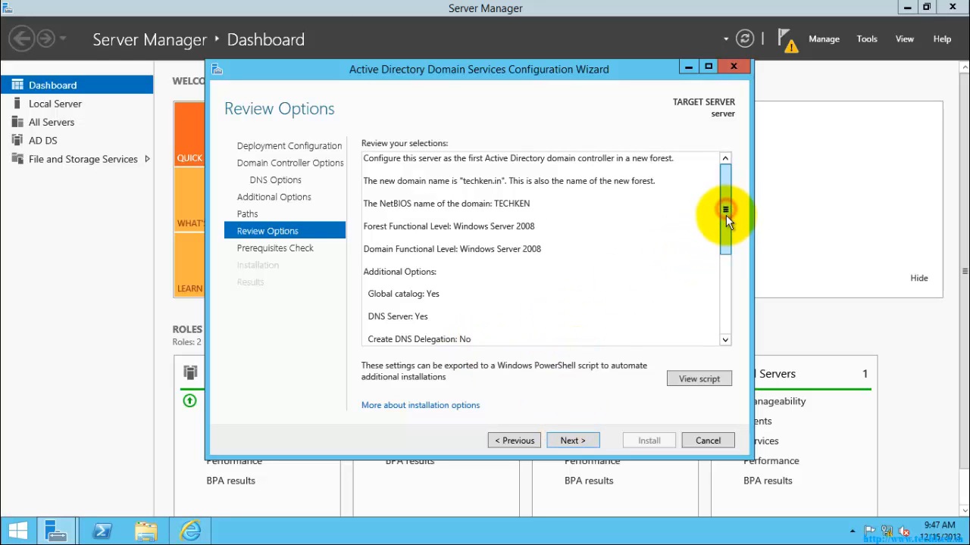
{"action": "left_click_drag", "start_coordinate": [726, 215], "coordinate": [725, 184]}
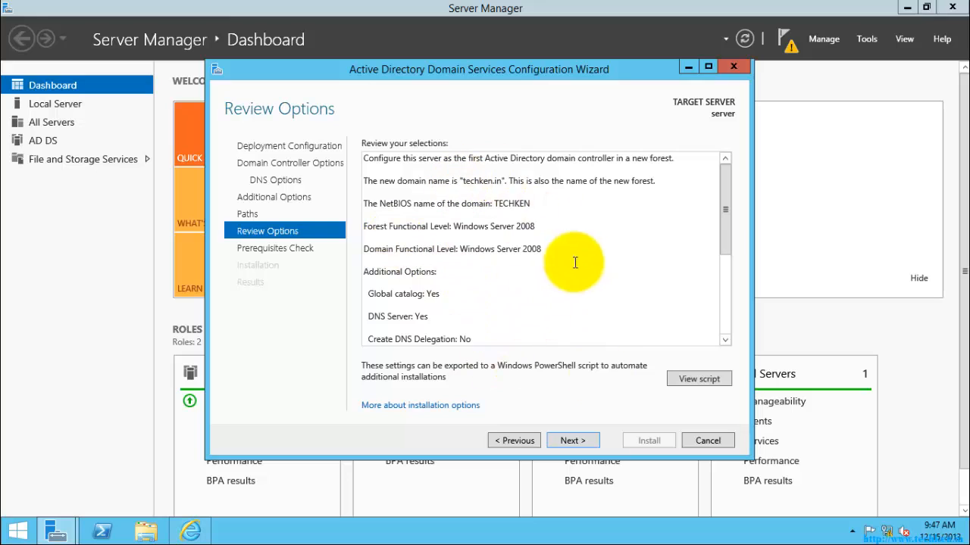
{"action": "left_click", "coordinate": [703, 379]}
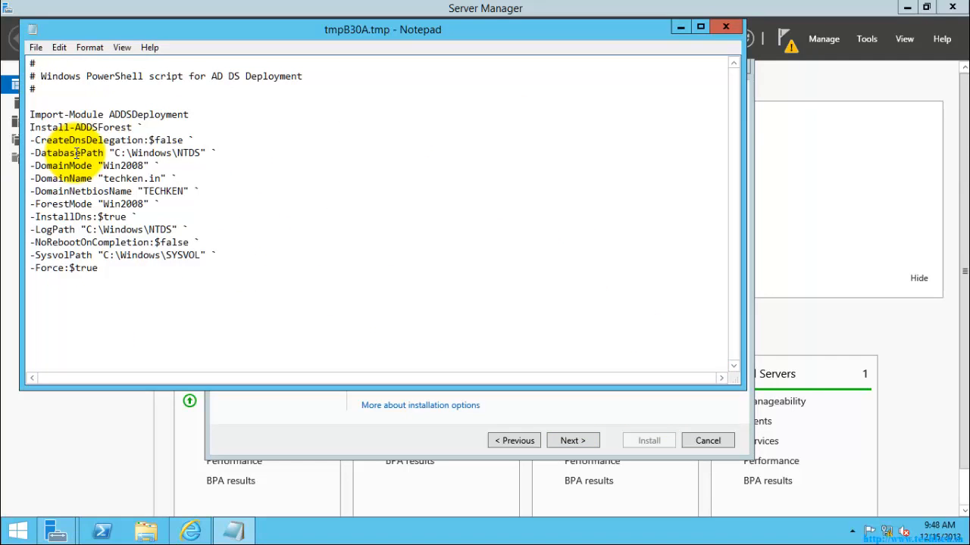
Save the Install-ADDSForest script to the Desktop as DCPromo, then close Notepad
{"action": "left_click_drag", "start_coordinate": [134, 283], "coordinate": [31, 45]}
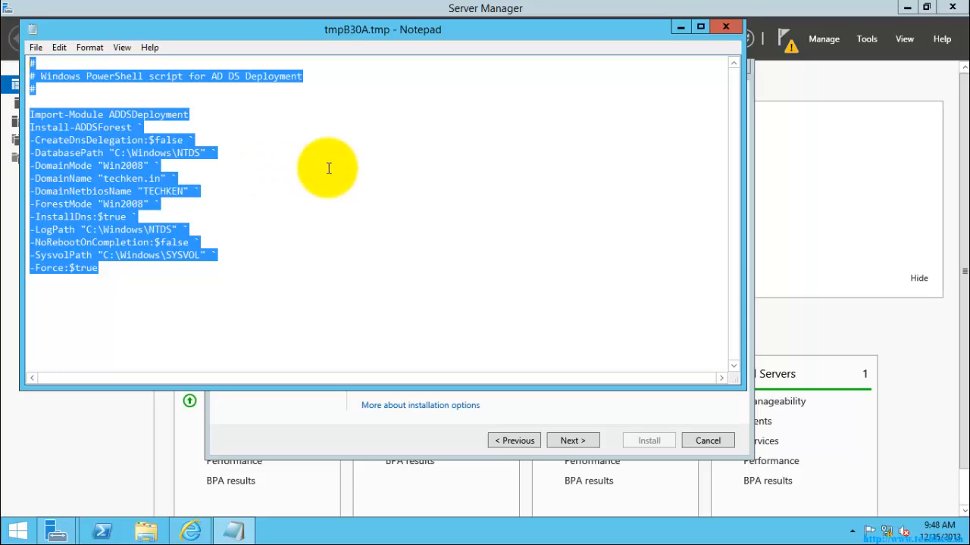
{"action": "left_click", "coordinate": [34, 47]}
{"action": "left_click", "coordinate": [76, 111]}
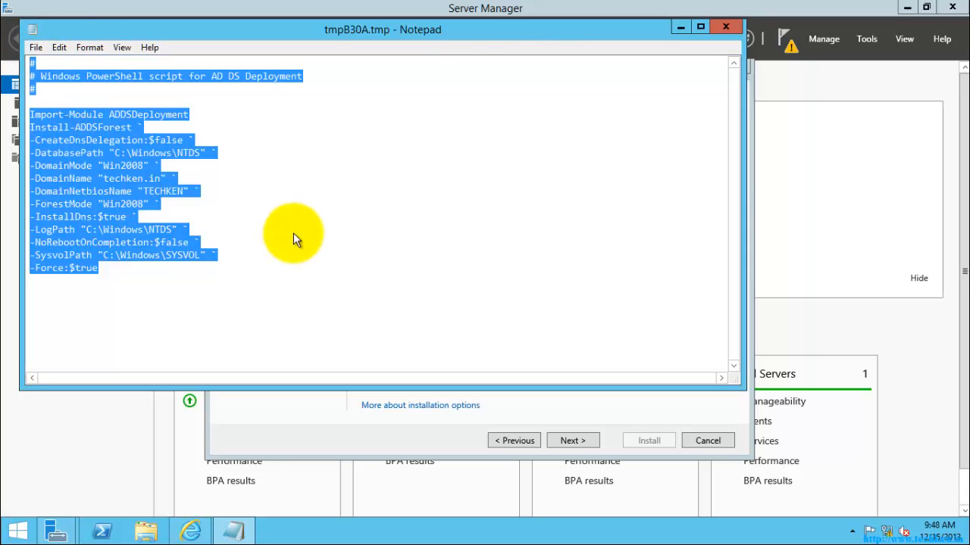
{"action": "left_click", "coordinate": [81, 154]}
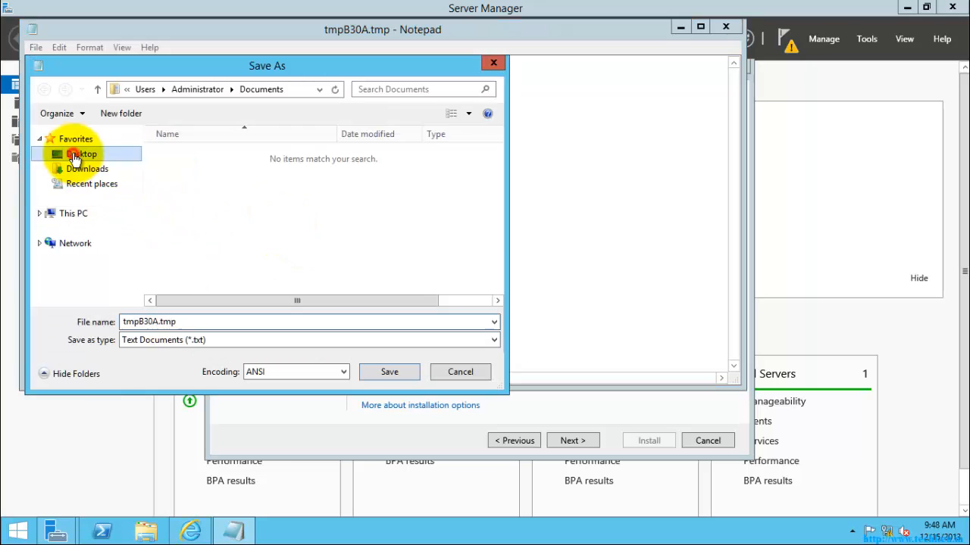
{"action": "left_click", "coordinate": [184, 322]}
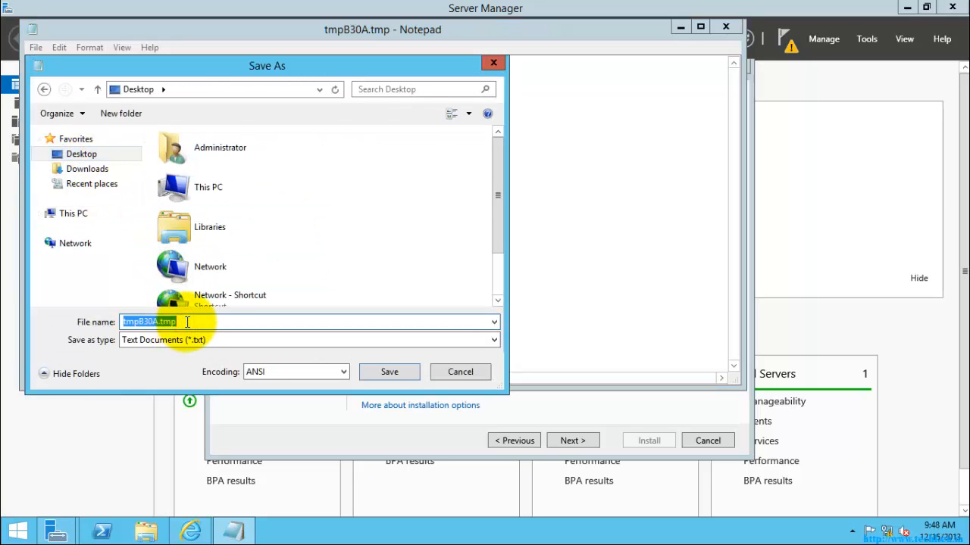
{"action": "type", "text": "A"}
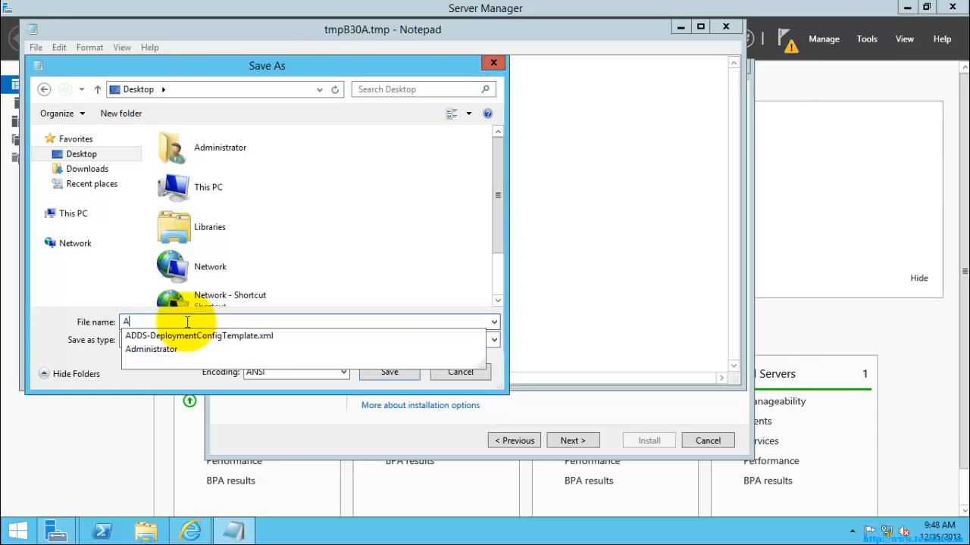
{"action": "key", "text": "BackSpace"}
{"action": "type", "text": "DC"}
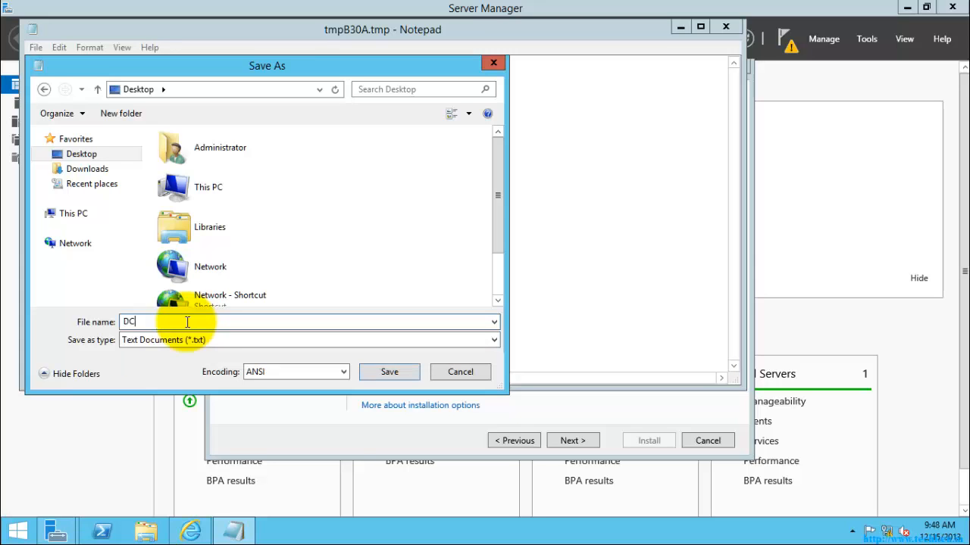
{"action": "type", "text": "Promo"}
{"action": "left_click", "coordinate": [385, 372]}
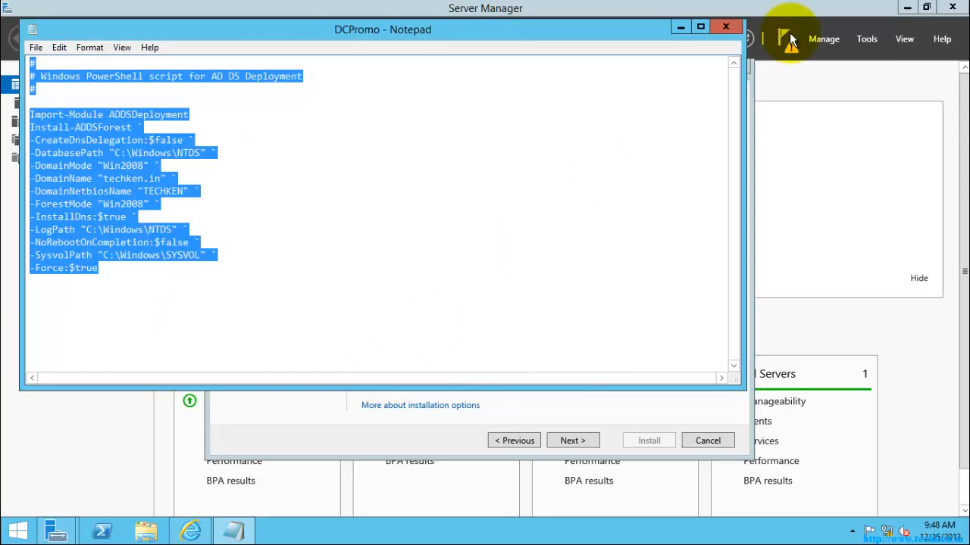
{"action": "left_click", "coordinate": [725, 28]}
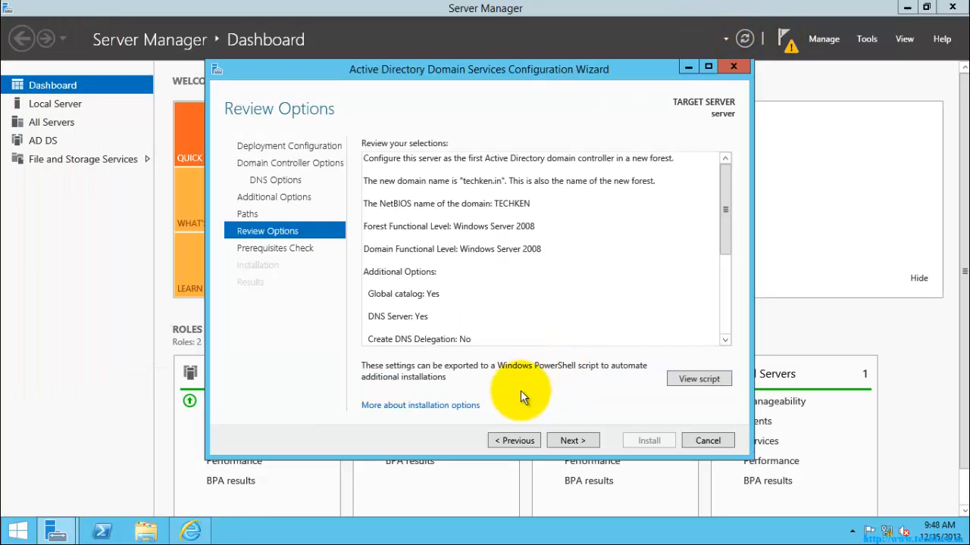
Run the prerequisites check and review its results: passed, with only cryptography and DNS delegation warnings
{"action": "left_click", "coordinate": [572, 440]}
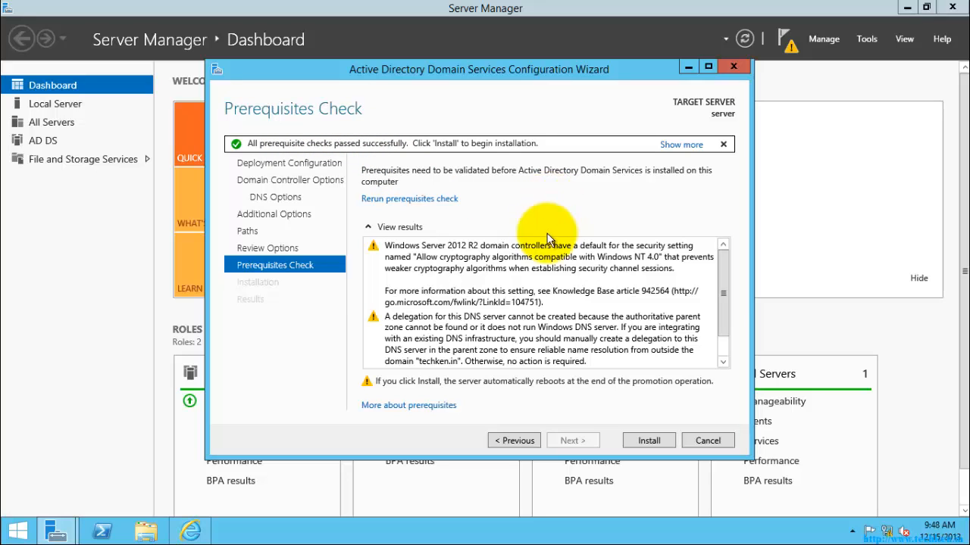
{"action": "left_click_drag", "start_coordinate": [723, 302], "coordinate": [721, 335]}
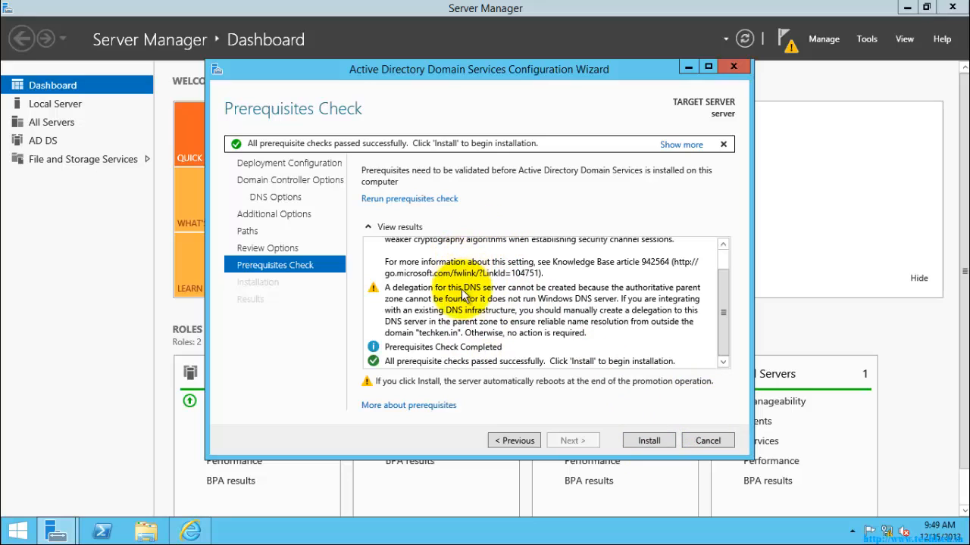
{"action": "mouse_move", "coordinate": [724, 312]}
{"action": "left_mouse_down"}
{"action": "mouse_move", "coordinate": [720, 275]}
{"action": "mouse_move", "coordinate": [725, 319]}
{"action": "left_mouse_up"}
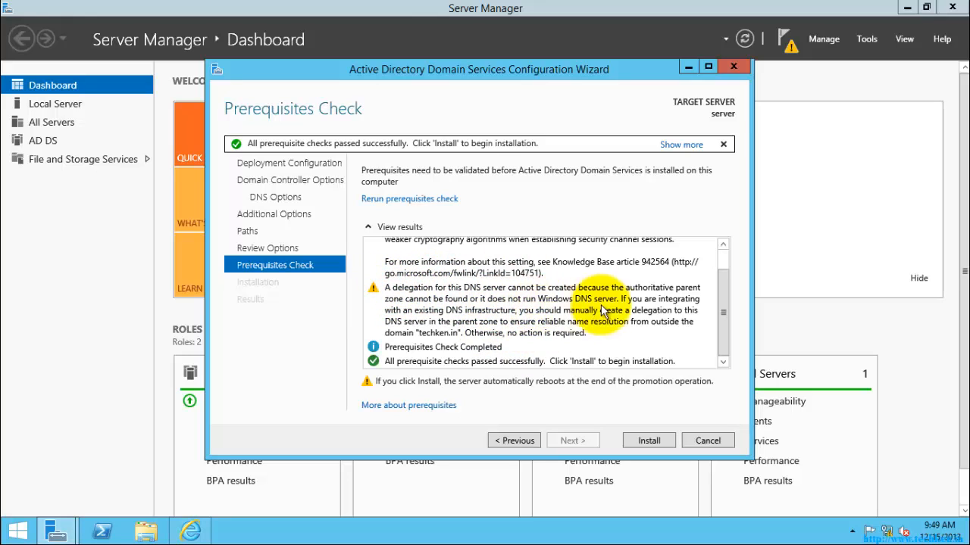
{"action": "left_click_drag", "start_coordinate": [723, 313], "coordinate": [718, 285]}
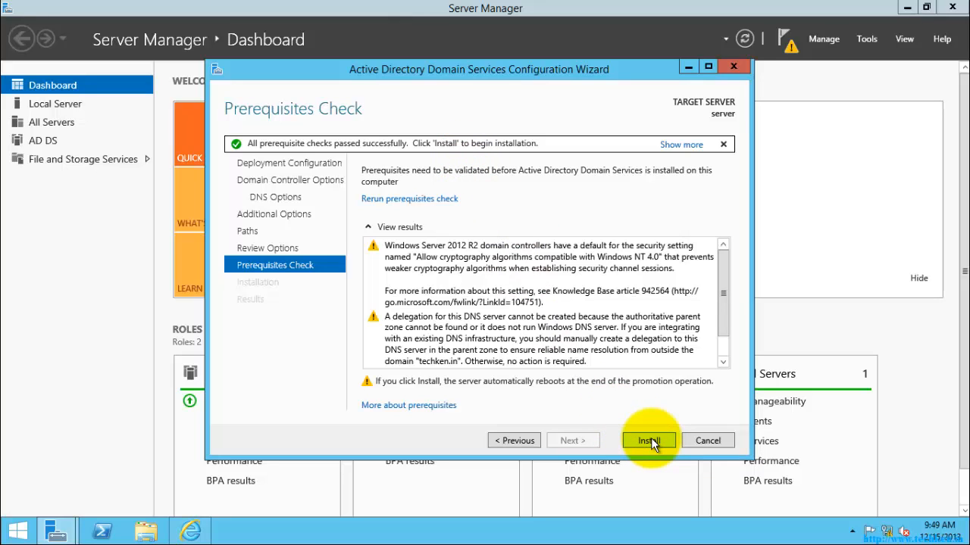
Begin the AD DS installation for techken.in, then bring up the Run box with Win+R
{"action": "left_click", "coordinate": [650, 439]}
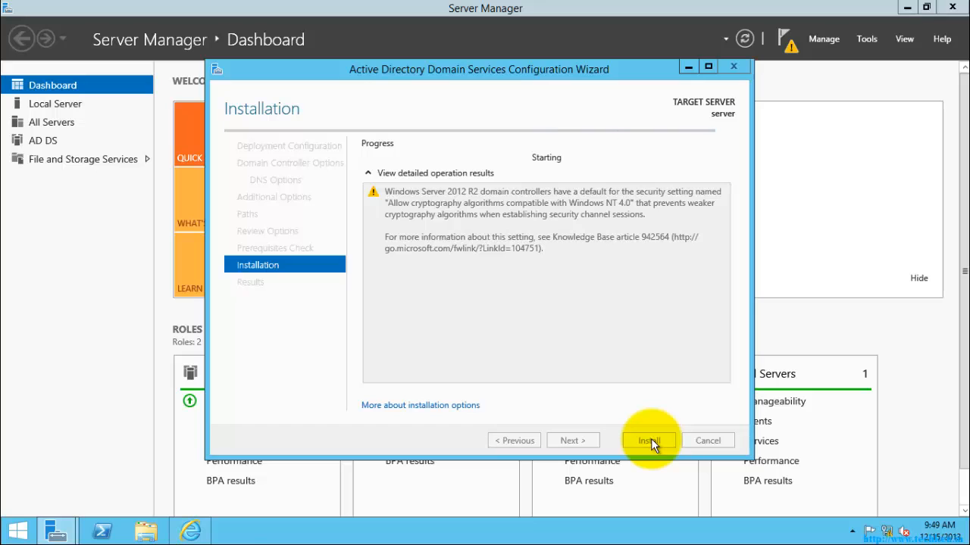
{"action": "key", "text": "super+r"}
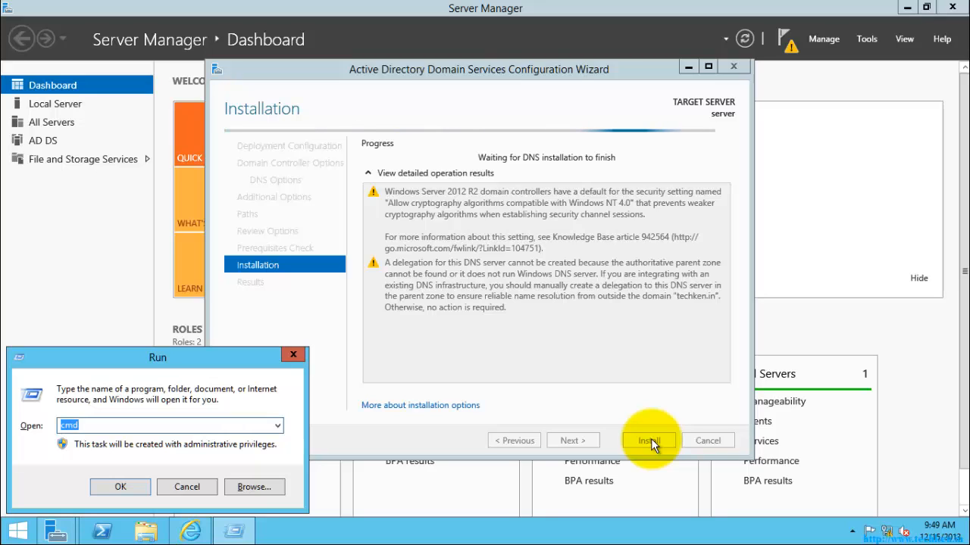
Launch Paint via mspaint and pick red as the drawing colour
{"action": "type", "text": "mspaint"}
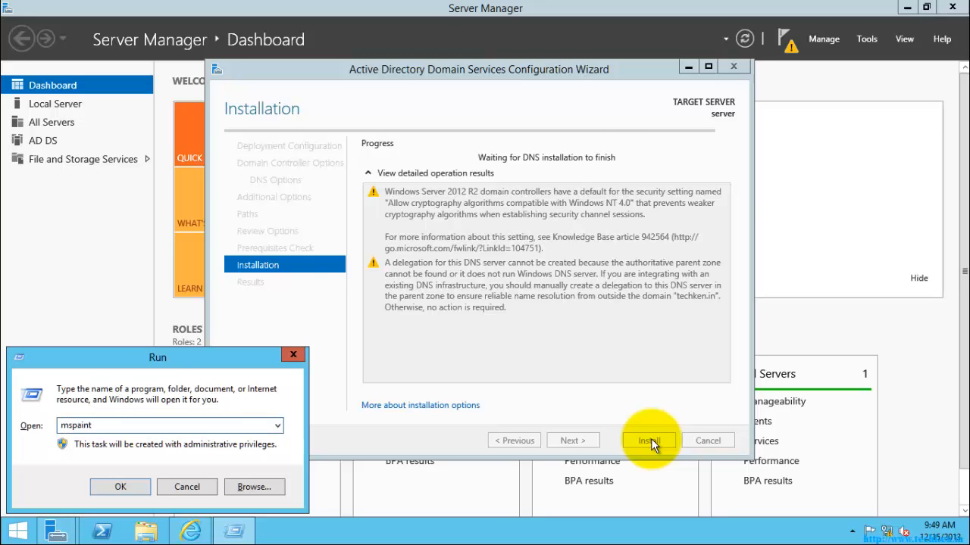
{"action": "key", "text": "Return"}
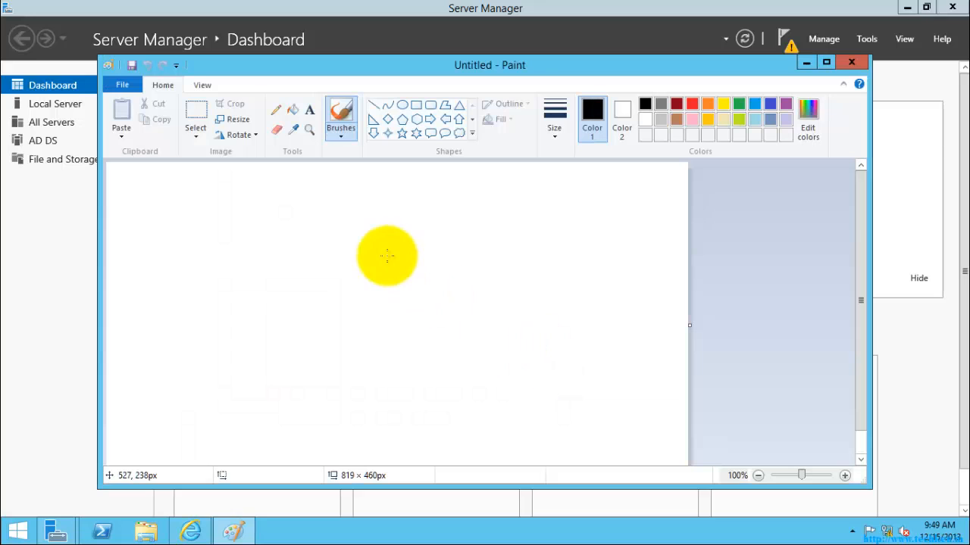
{"action": "left_click", "coordinate": [694, 106]}
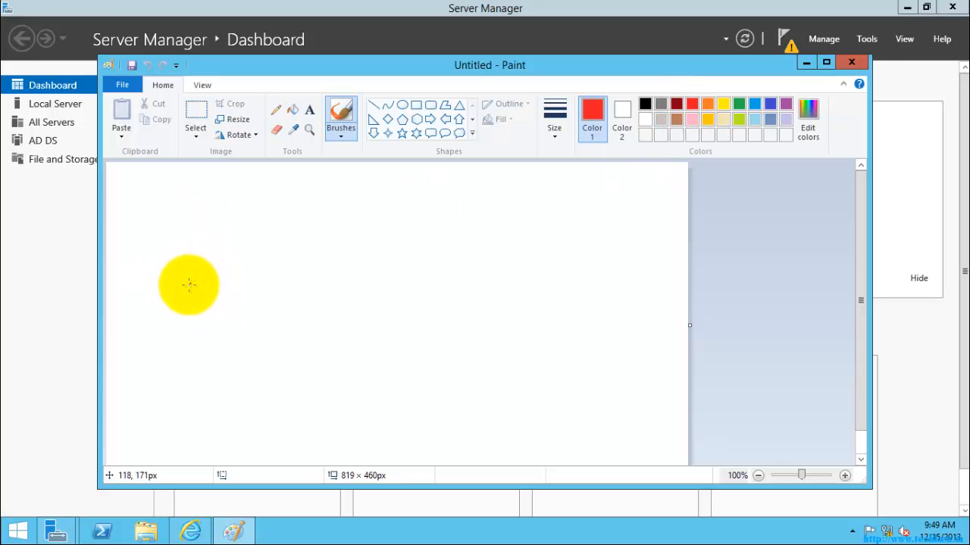
Draw five red rectangles in a row across the canvas, three on the left and two on the right
{"action": "left_click_drag", "start_coordinate": [190, 281], "coordinate": [189, 331]}
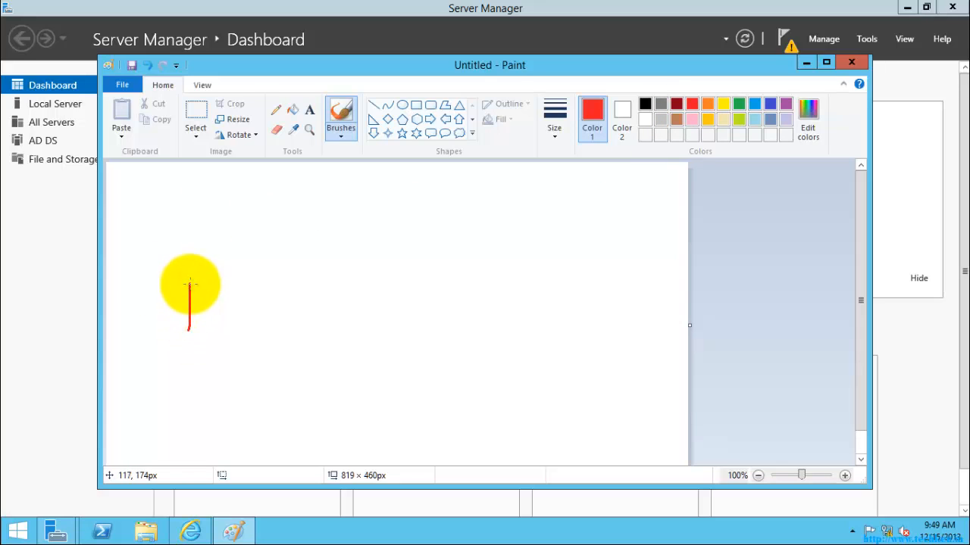
{"action": "mouse_move", "coordinate": [189, 281]}
{"action": "left_mouse_down"}
{"action": "mouse_move", "coordinate": [231, 284]}
{"action": "mouse_move", "coordinate": [234, 325]}
{"action": "mouse_move", "coordinate": [194, 328]}
{"action": "left_mouse_up"}
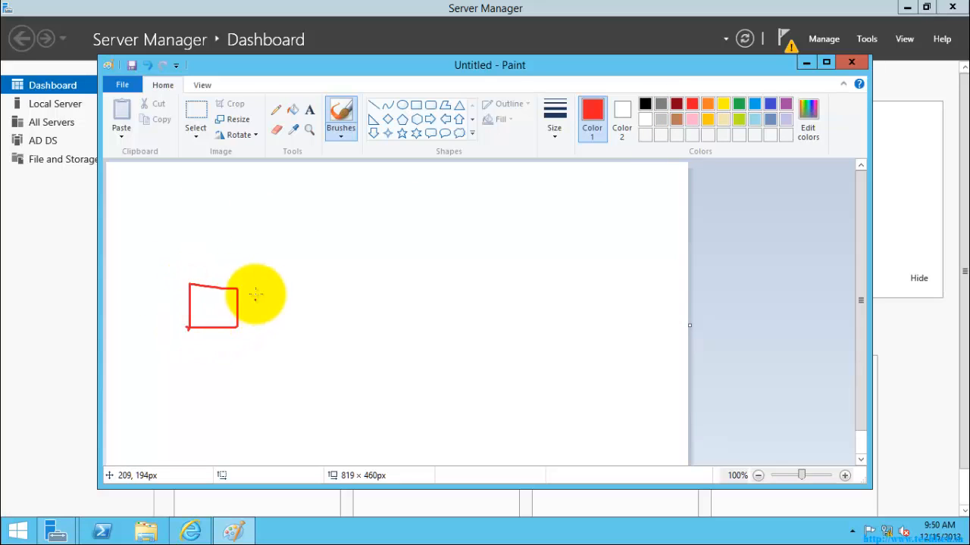
{"action": "mouse_move", "coordinate": [254, 286]}
{"action": "left_mouse_down"}
{"action": "mouse_move", "coordinate": [257, 331]}
{"action": "mouse_move", "coordinate": [288, 289]}
{"action": "mouse_move", "coordinate": [306, 323]}
{"action": "mouse_move", "coordinate": [258, 327]}
{"action": "left_mouse_up"}
{"action": "mouse_move", "coordinate": [335, 287]}
{"action": "left_mouse_down"}
{"action": "mouse_move", "coordinate": [338, 328]}
{"action": "mouse_move", "coordinate": [336, 285]}
{"action": "mouse_move", "coordinate": [392, 287]}
{"action": "mouse_move", "coordinate": [371, 323]}
{"action": "mouse_move", "coordinate": [331, 326]}
{"action": "left_mouse_up"}
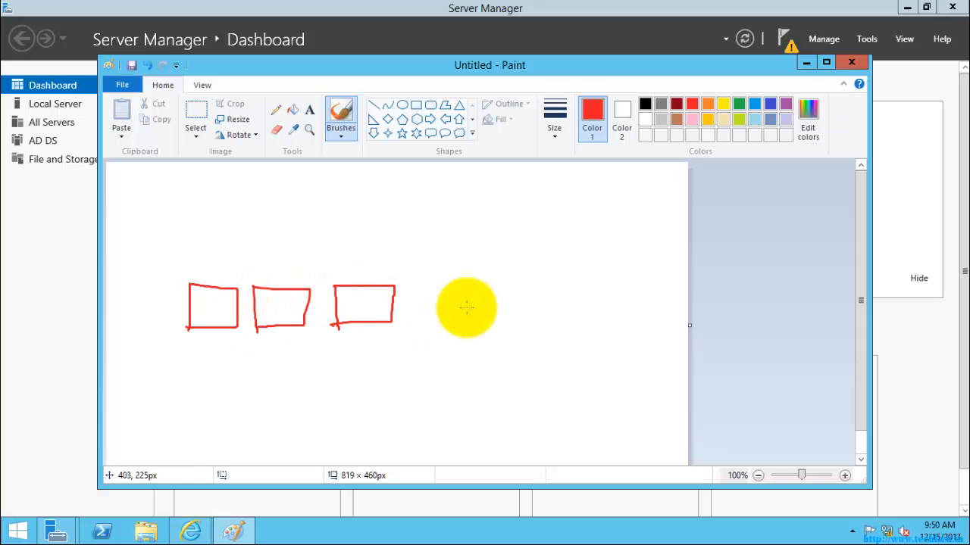
{"action": "mouse_move", "coordinate": [483, 284]}
{"action": "left_mouse_down"}
{"action": "mouse_move", "coordinate": [484, 324]}
{"action": "mouse_move", "coordinate": [498, 285]}
{"action": "mouse_move", "coordinate": [541, 310]}
{"action": "mouse_move", "coordinate": [484, 324]}
{"action": "left_mouse_up"}
{"action": "left_click_drag", "start_coordinate": [571, 282], "coordinate": [576, 320]}
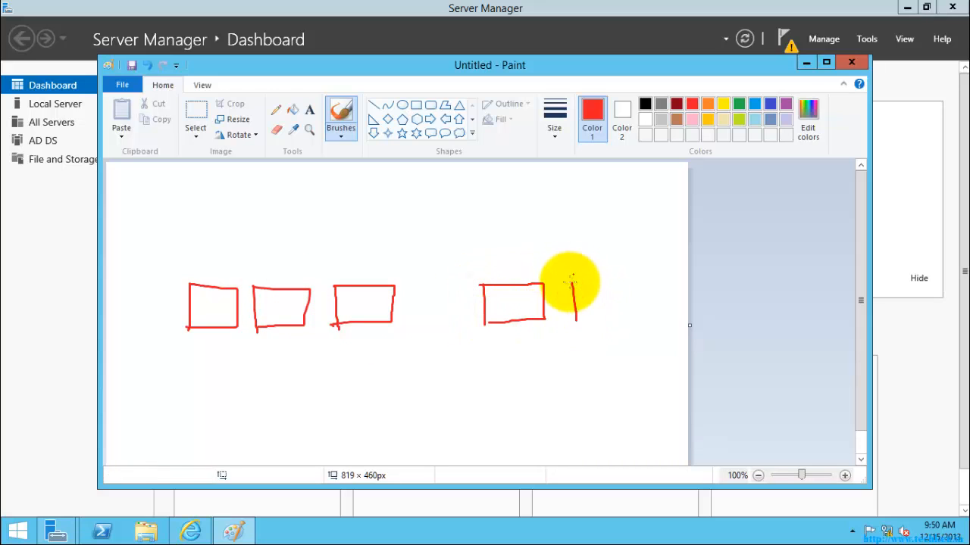
{"action": "mouse_move", "coordinate": [570, 281]}
{"action": "left_mouse_down"}
{"action": "mouse_move", "coordinate": [628, 280]}
{"action": "mouse_move", "coordinate": [640, 315]}
{"action": "mouse_move", "coordinate": [574, 319]}
{"action": "left_mouse_up"}
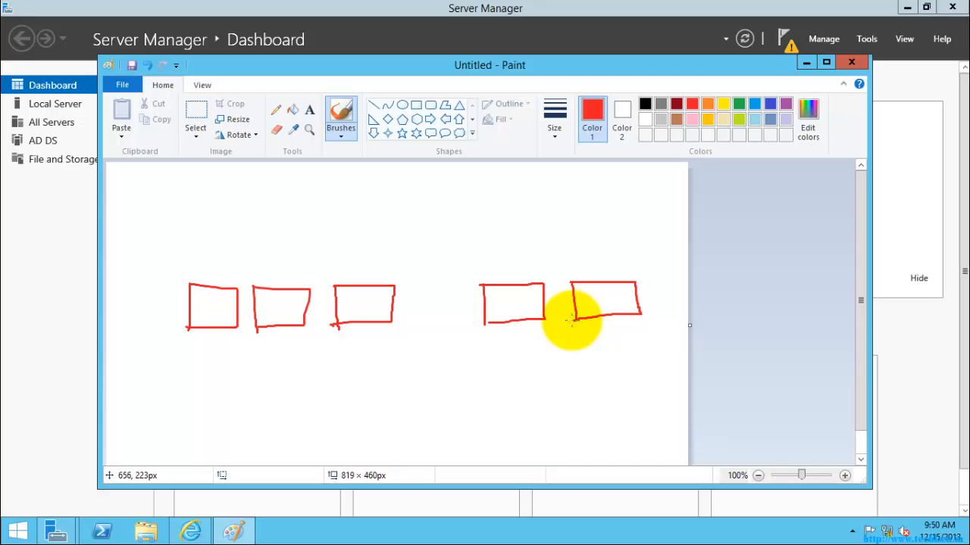
{"action": "left_click", "coordinate": [756, 103]}
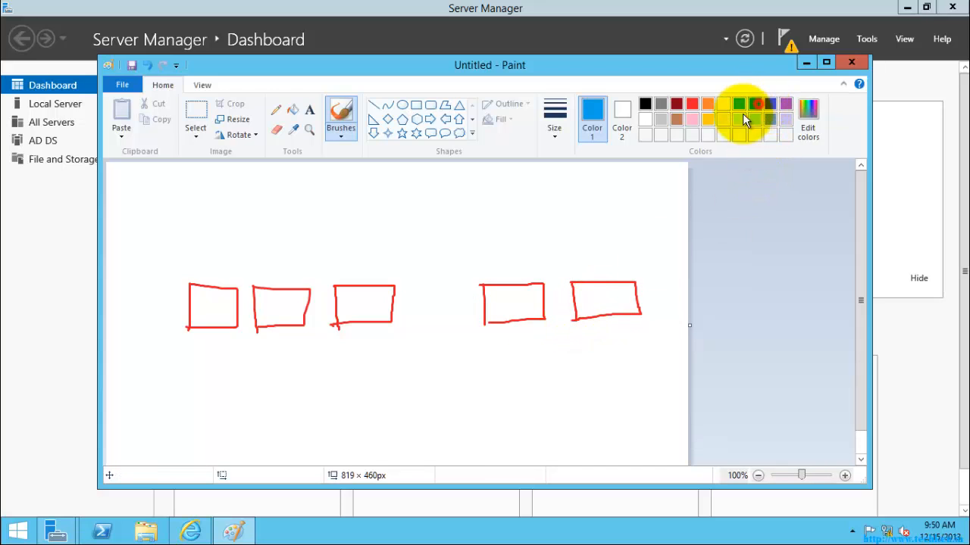
In indigo, frame the three left boxes and mark a small loop inside each
{"action": "left_click", "coordinate": [770, 104]}
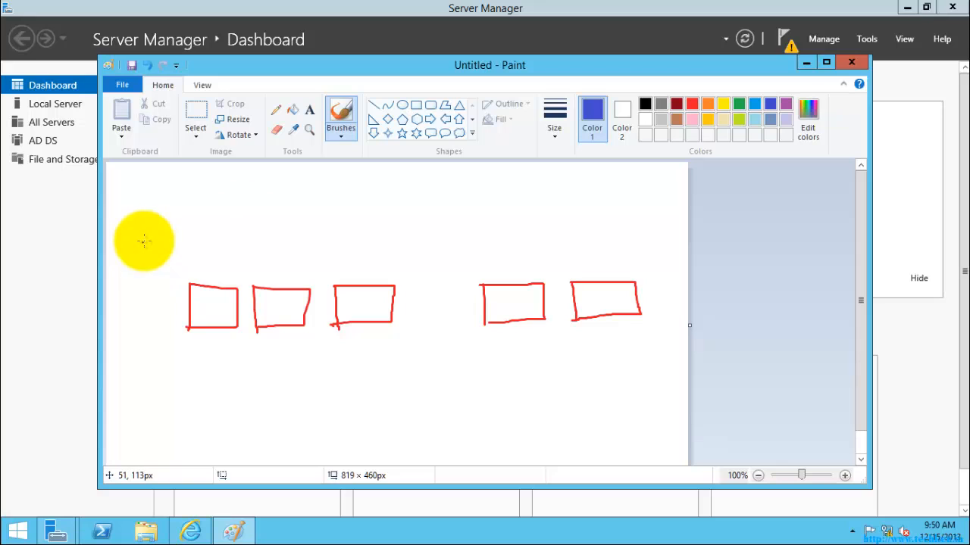
{"action": "left_click_drag", "start_coordinate": [144, 241], "coordinate": [144, 383]}
{"action": "mouse_move", "coordinate": [144, 241]}
{"action": "left_mouse_down"}
{"action": "mouse_move", "coordinate": [439, 240]}
{"action": "mouse_move", "coordinate": [427, 353]}
{"action": "mouse_move", "coordinate": [296, 378]}
{"action": "mouse_move", "coordinate": [144, 377]}
{"action": "left_mouse_up"}
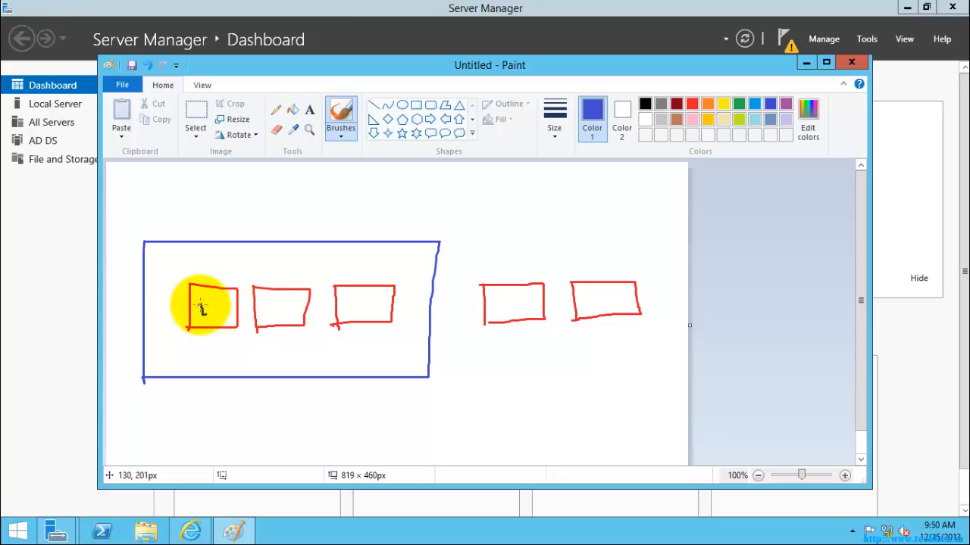
{"action": "mouse_move", "coordinate": [201, 304]}
{"action": "left_mouse_down"}
{"action": "mouse_move", "coordinate": [211, 314]}
{"action": "mouse_move", "coordinate": [203, 305]}
{"action": "left_mouse_up"}
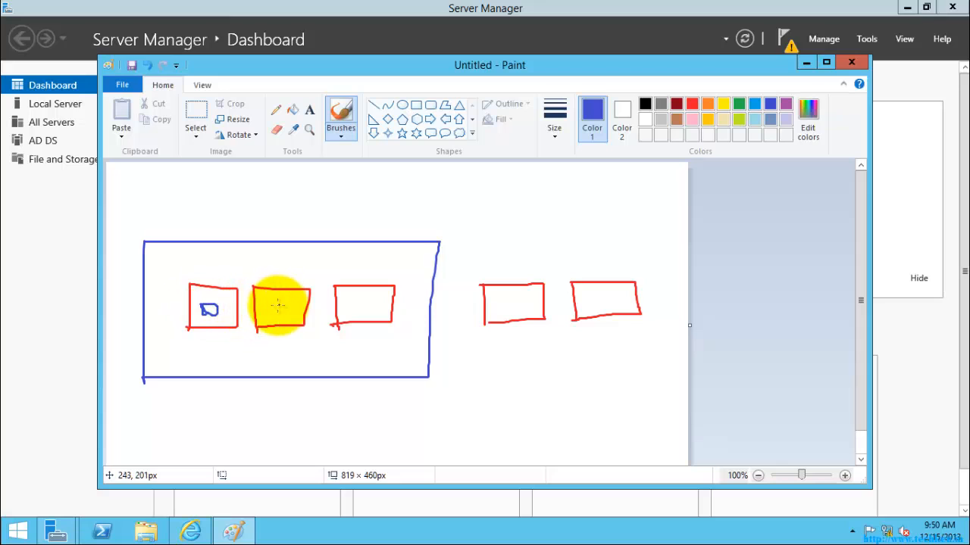
{"action": "mouse_move", "coordinate": [275, 302]}
{"action": "left_mouse_down"}
{"action": "mouse_move", "coordinate": [269, 309]}
{"action": "mouse_move", "coordinate": [282, 305]}
{"action": "mouse_move", "coordinate": [276, 300]}
{"action": "left_mouse_up"}
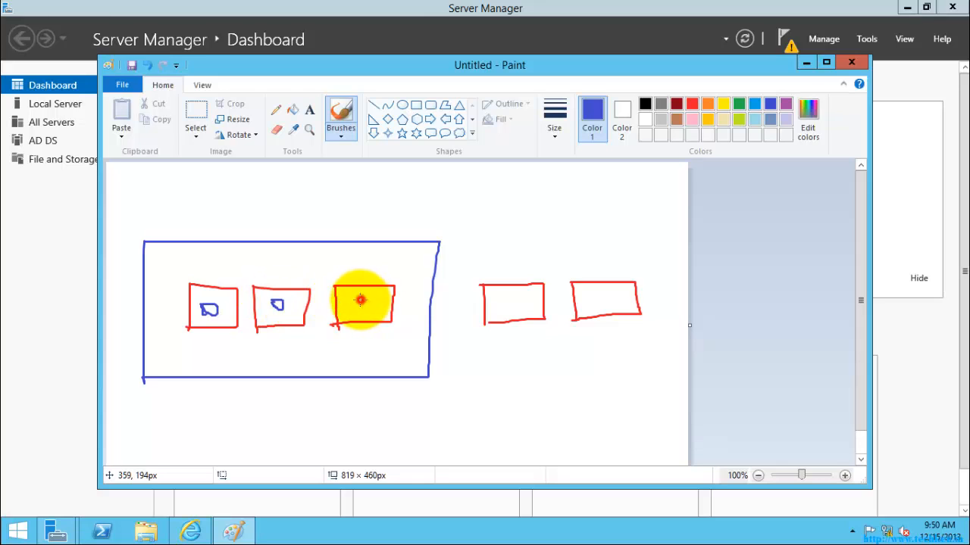
{"action": "left_click_drag", "start_coordinate": [361, 299], "coordinate": [362, 301]}
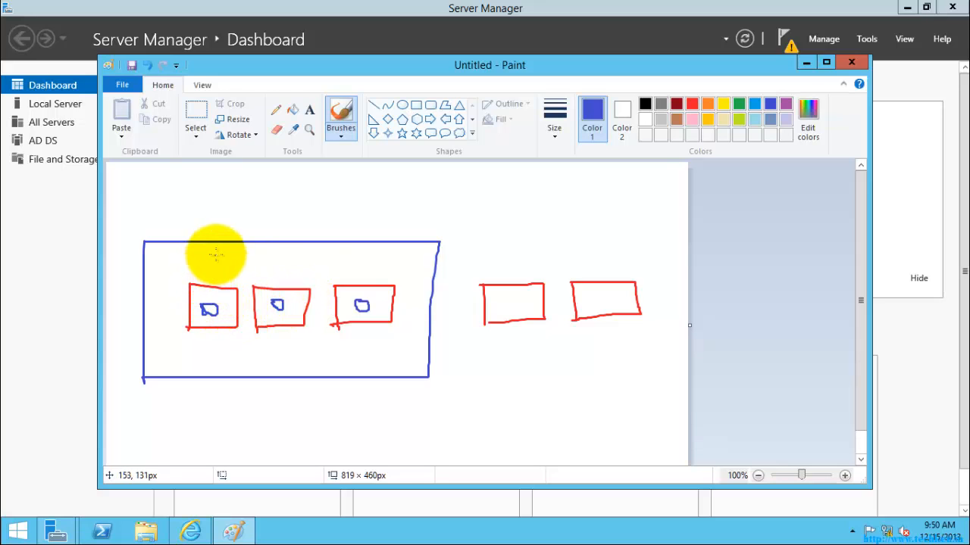
Draw arrows into the third box, cross out the one from the first box, and add a label
{"action": "left_click_drag", "start_coordinate": [360, 253], "coordinate": [360, 278]}
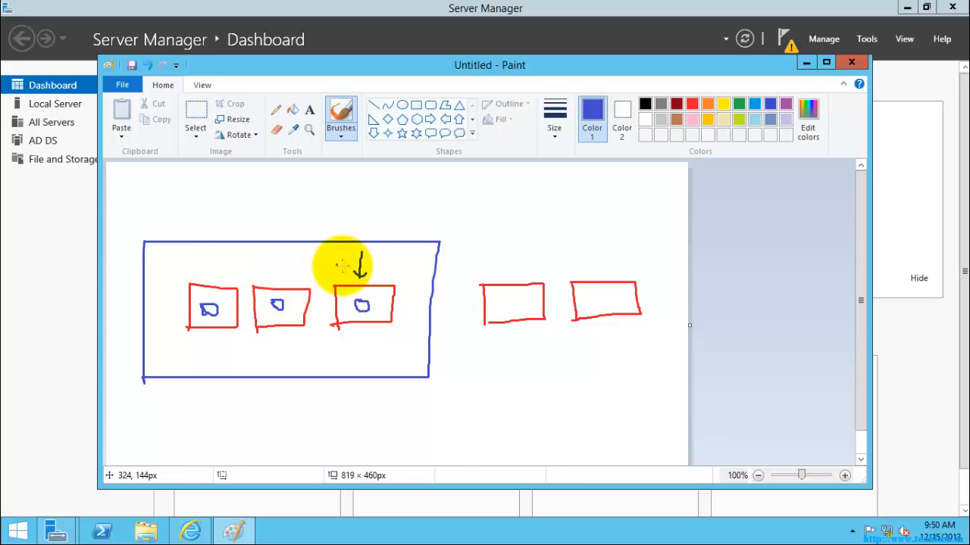
{"action": "mouse_move", "coordinate": [226, 278]}
{"action": "left_mouse_down"}
{"action": "mouse_move", "coordinate": [295, 258]}
{"action": "mouse_move", "coordinate": [334, 264]}
{"action": "mouse_move", "coordinate": [272, 283]}
{"action": "mouse_move", "coordinate": [327, 266]}
{"action": "left_mouse_up"}
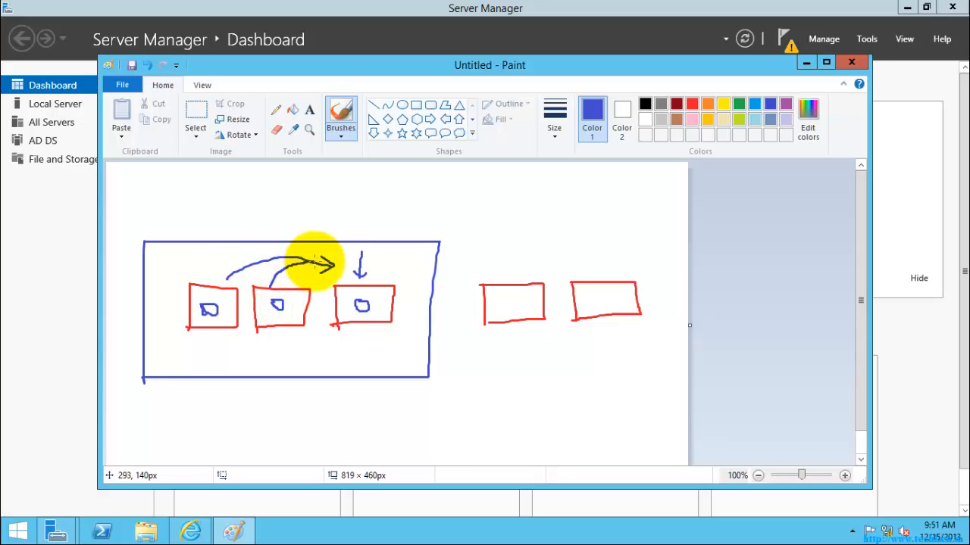
{"action": "mouse_move", "coordinate": [262, 244]}
{"action": "left_mouse_down"}
{"action": "mouse_move", "coordinate": [244, 286]}
{"action": "mouse_move", "coordinate": [273, 270]}
{"action": "left_mouse_up"}
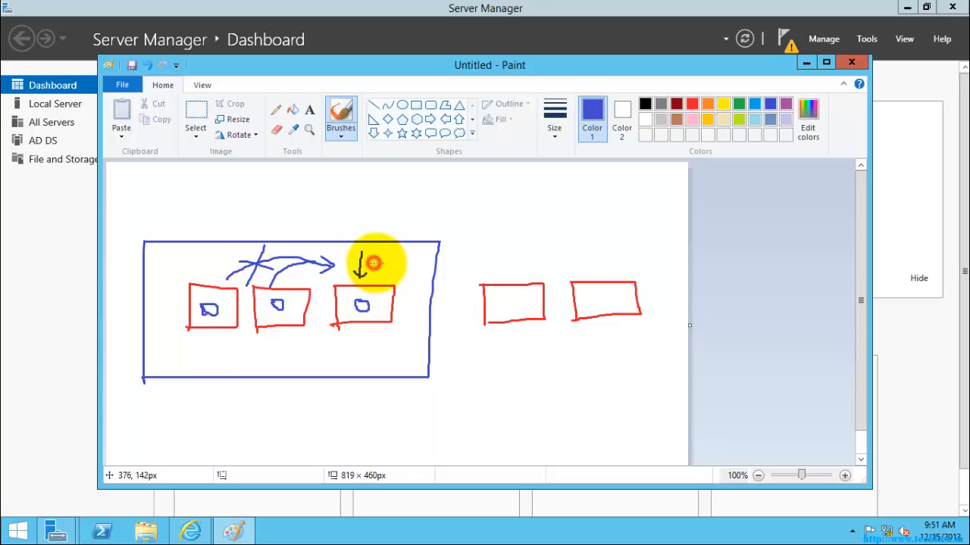
{"action": "mouse_move", "coordinate": [374, 263]}
{"action": "left_mouse_down"}
{"action": "mouse_move", "coordinate": [381, 274]}
{"action": "mouse_move", "coordinate": [389, 274]}
{"action": "mouse_move", "coordinate": [379, 260]}
{"action": "mouse_move", "coordinate": [397, 263]}
{"action": "left_mouse_up"}
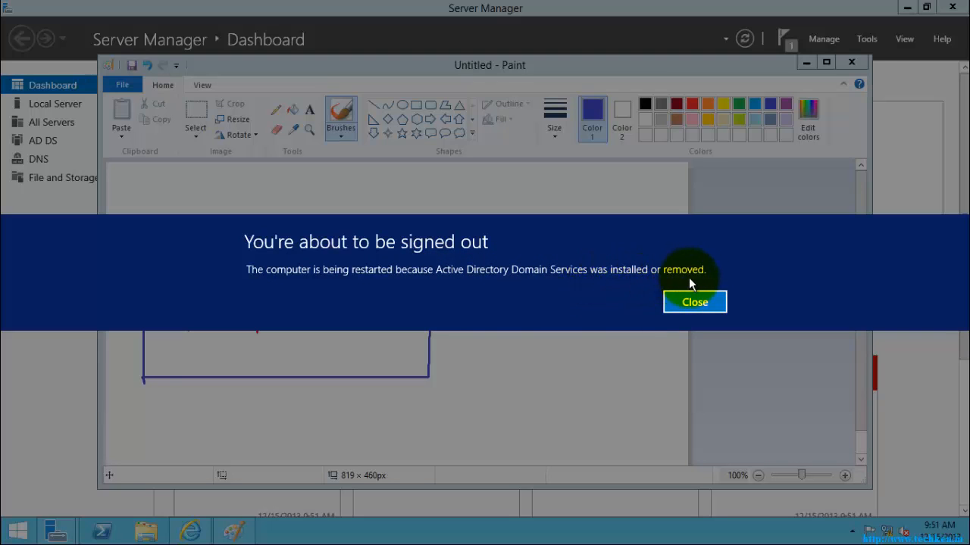
Dismiss the "You're about to be signed out" notice so the server restarts to finish promotion
{"action": "left_click", "coordinate": [695, 301]}
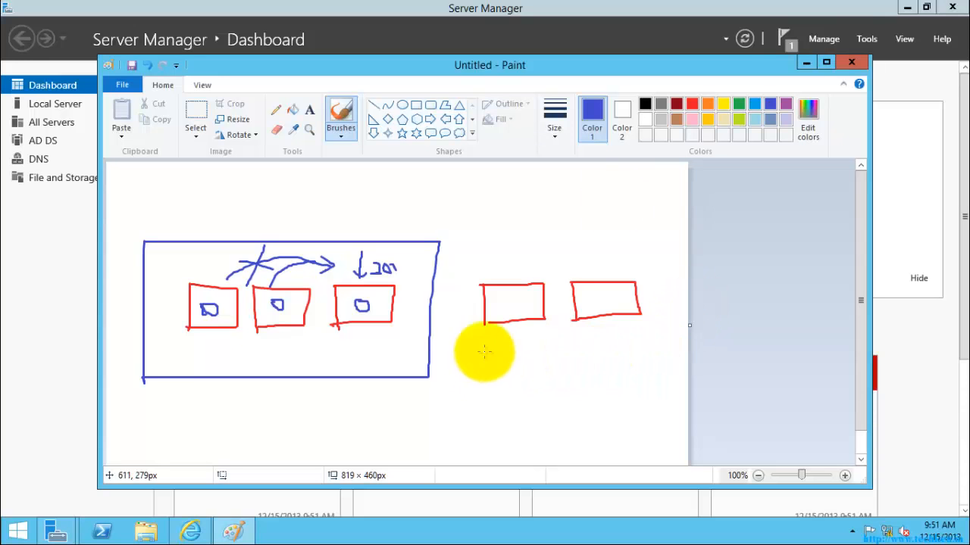